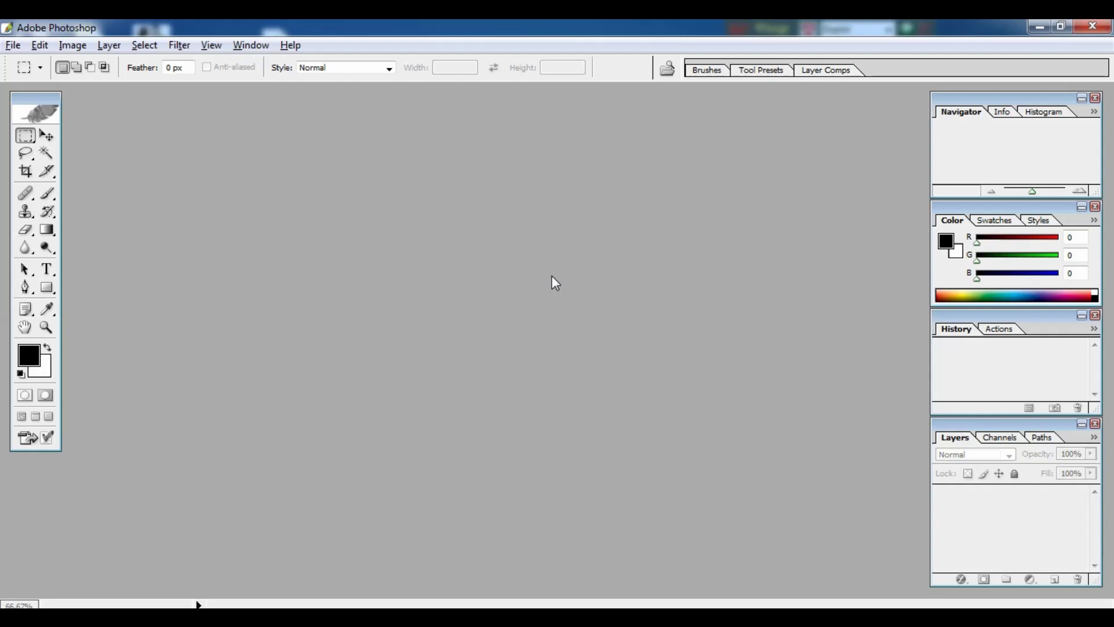
Switch to the Downloads folder with portraits 1 and 2 selected.
key(alt+Tab)
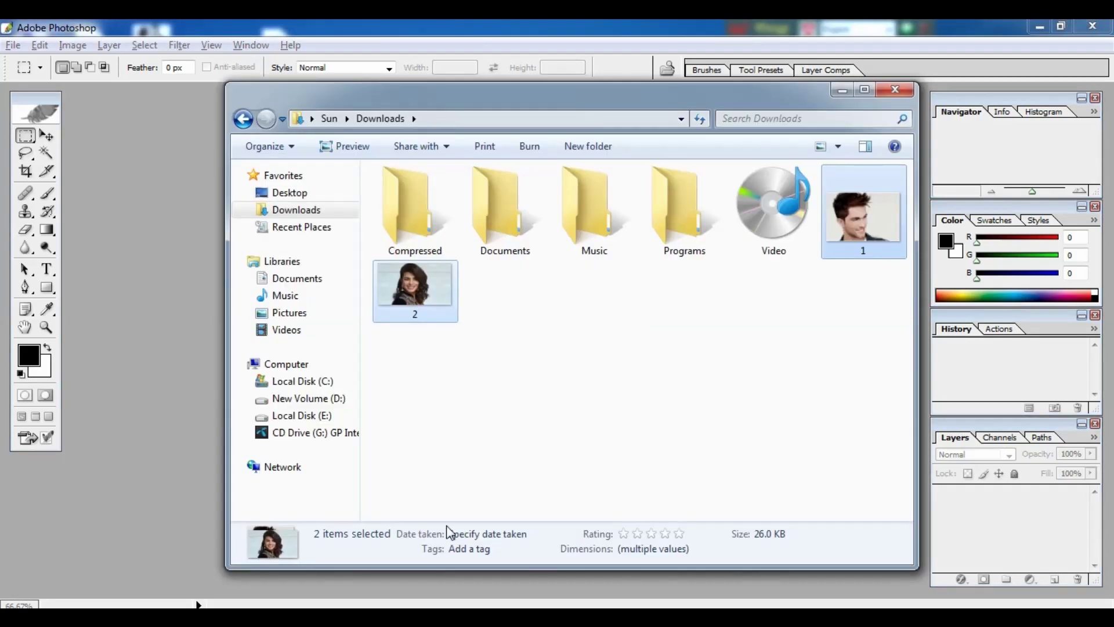
Open portraits 1.jpg and 2.jpg, then zoom in on the man's pixelated eyes and back out.
drag(854, 231, 1039, 379)
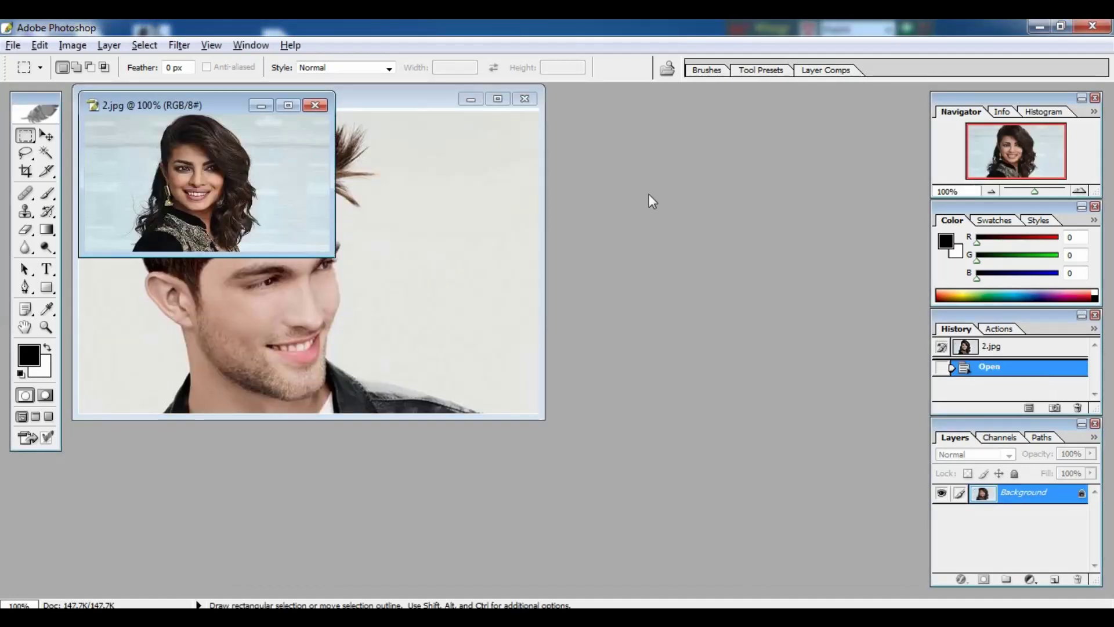
drag(399, 101, 631, 123)
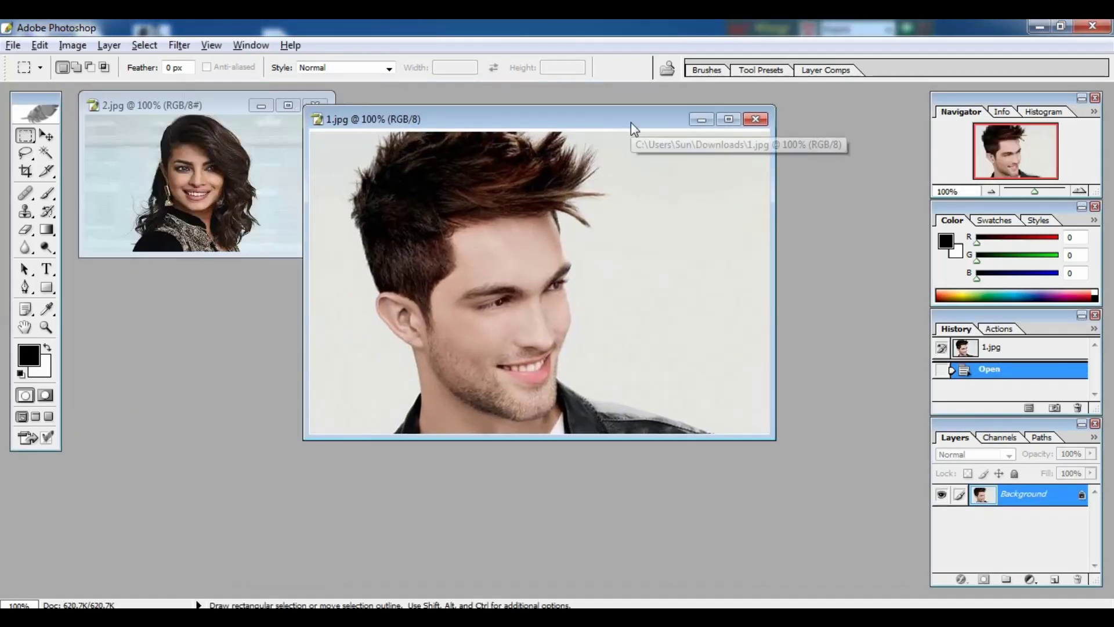
click(728, 119)
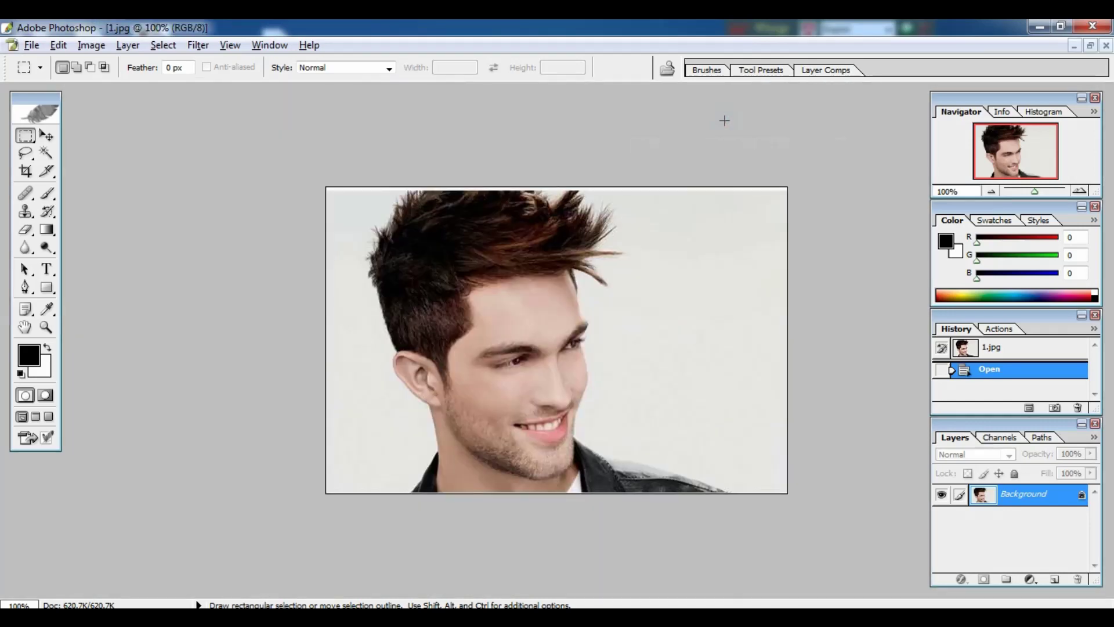
key(ctrl+plus)
key(ctrl+plus)
key(ctrl+plus)
key(ctrl+plus)
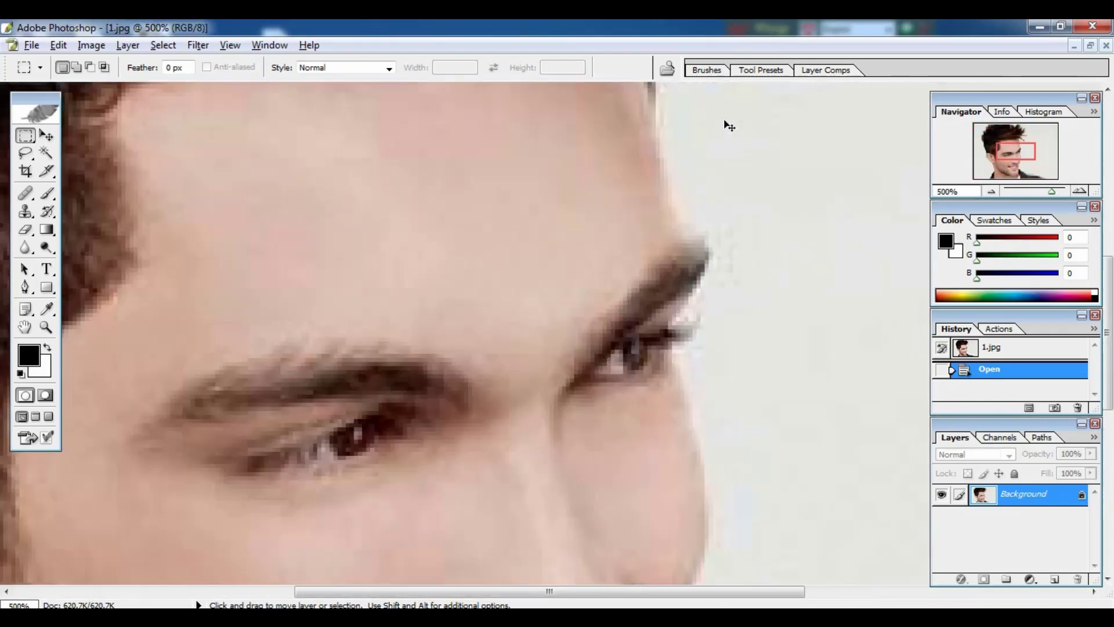
key(ctrl+plus)
key(ctrl+plus)
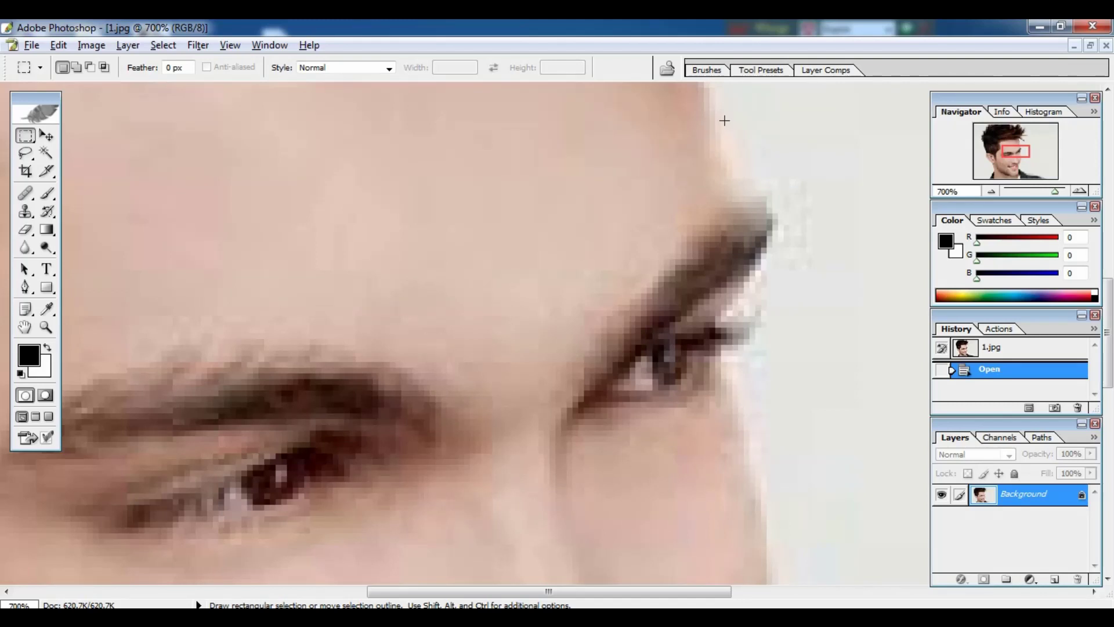
key(ctrl+minus)
key(ctrl+minus)
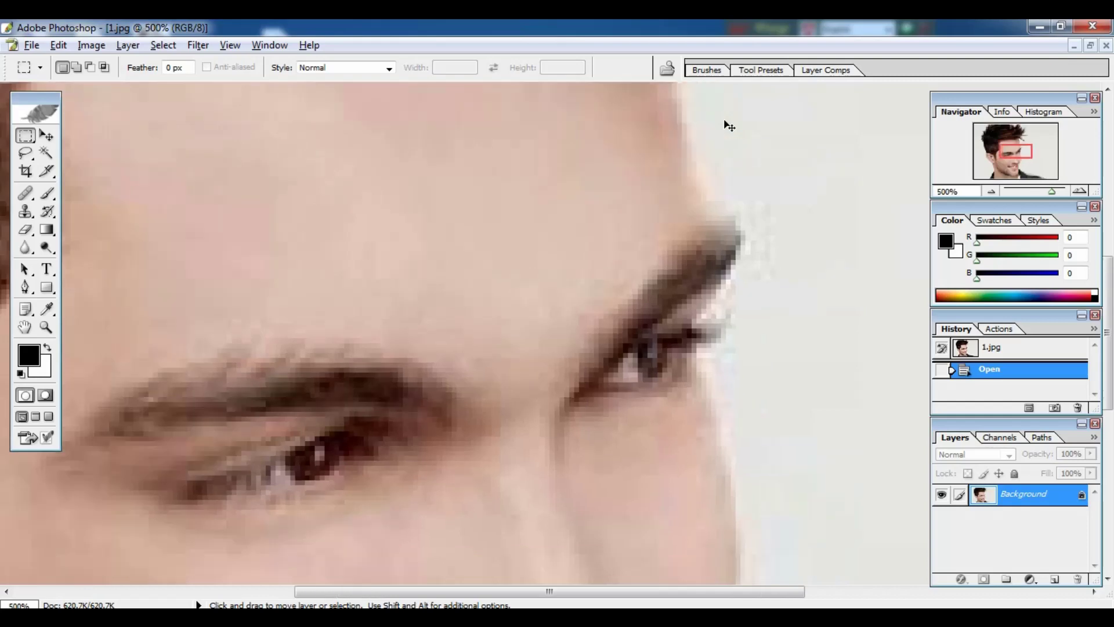
key(ctrl+minus)
key(ctrl+minus)
key(ctrl+minus)
key(ctrl+minus)
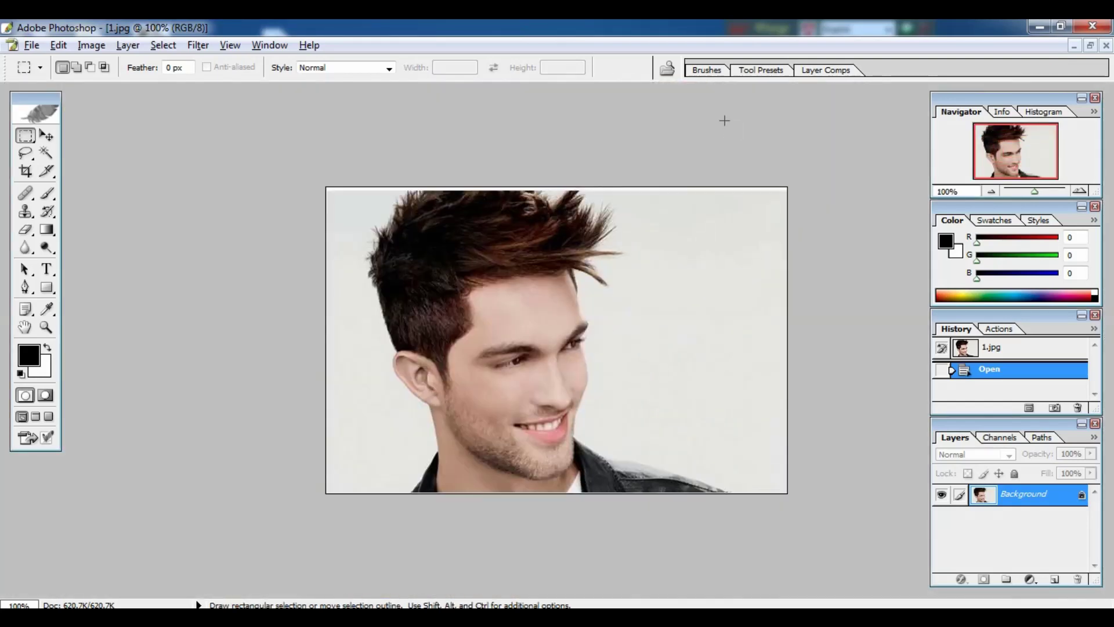
Return to floating windows and zoom in on the woman's face in 2.jpg.
key(f)
key(f)
key(f)
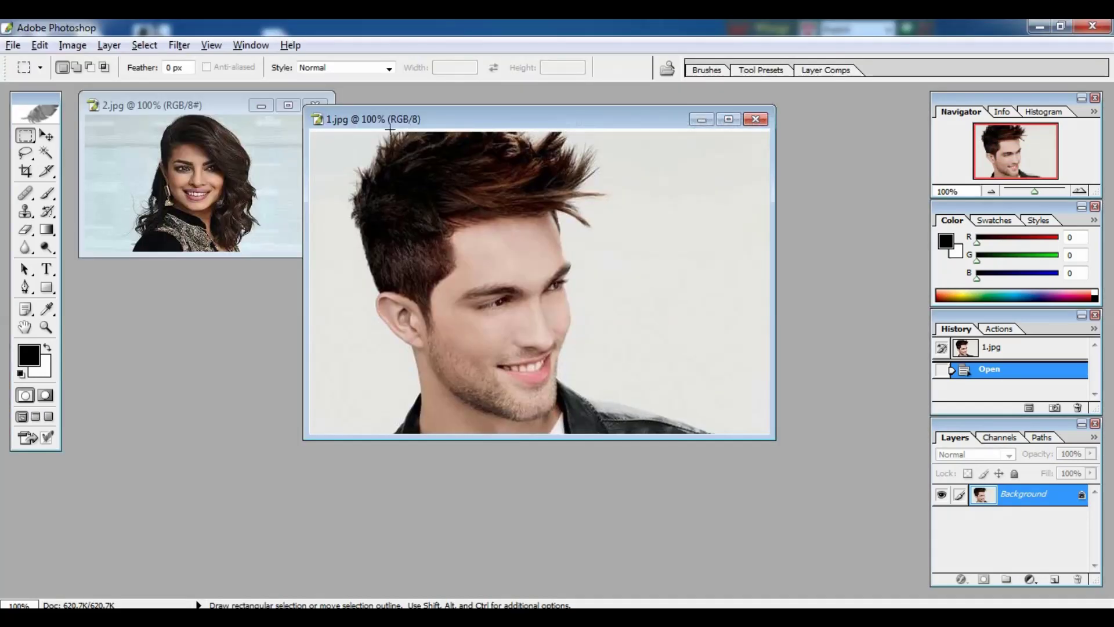
click(275, 167)
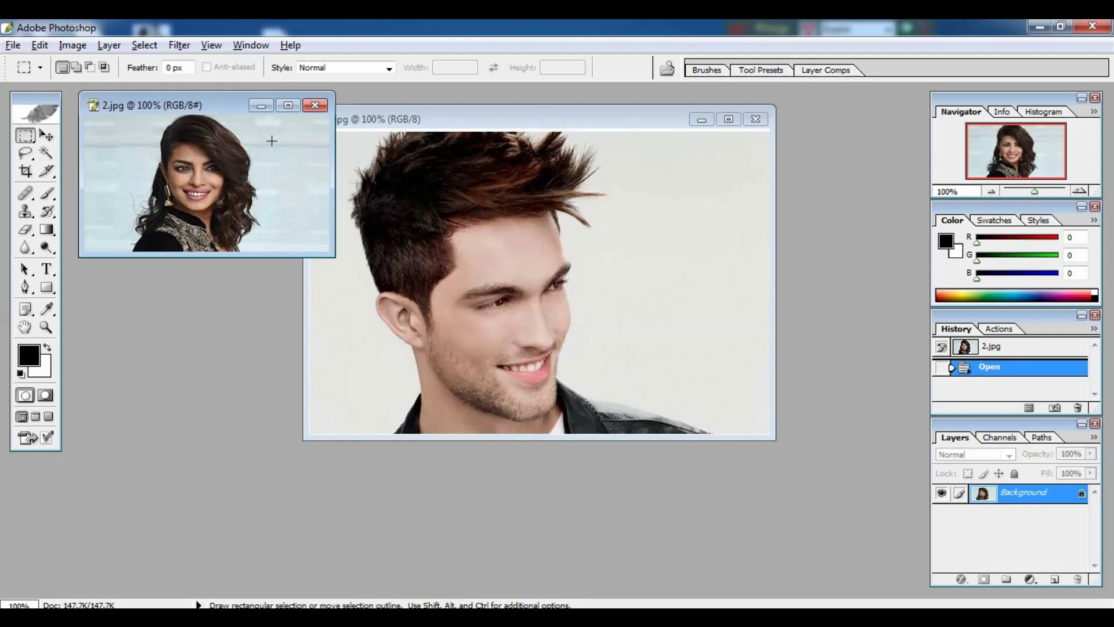
key(f)
key(ctrl+plus)
key(ctrl+plus)
key(ctrl+plus)
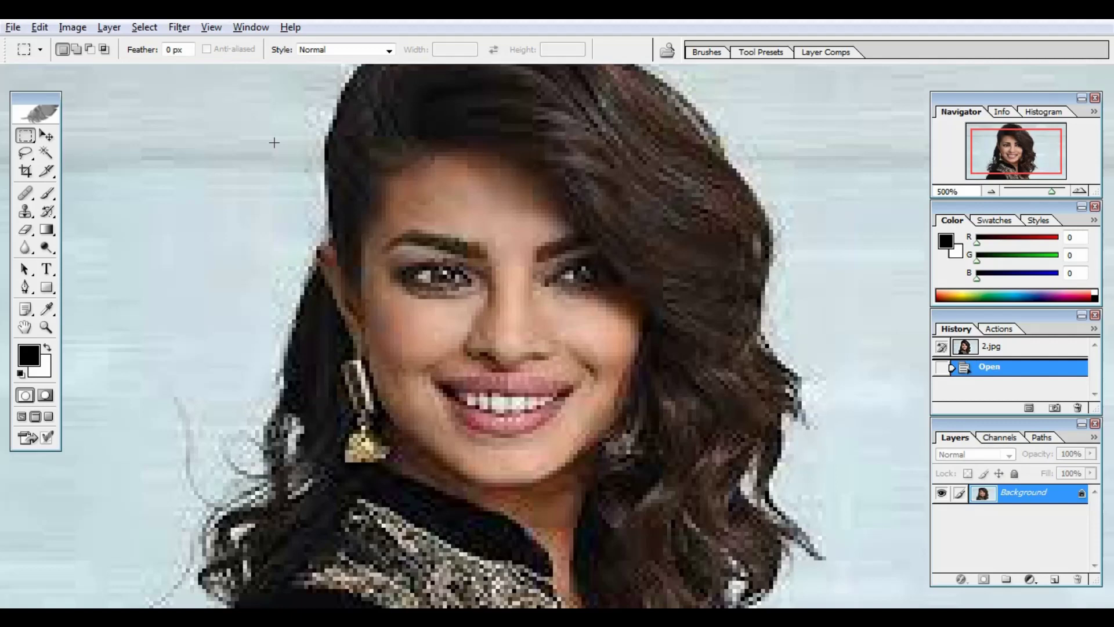
key(ctrl+minus)
key(ctrl+minus)
key(ctrl+minus)
key(ctrl+minus)
key(ctrl+minus)
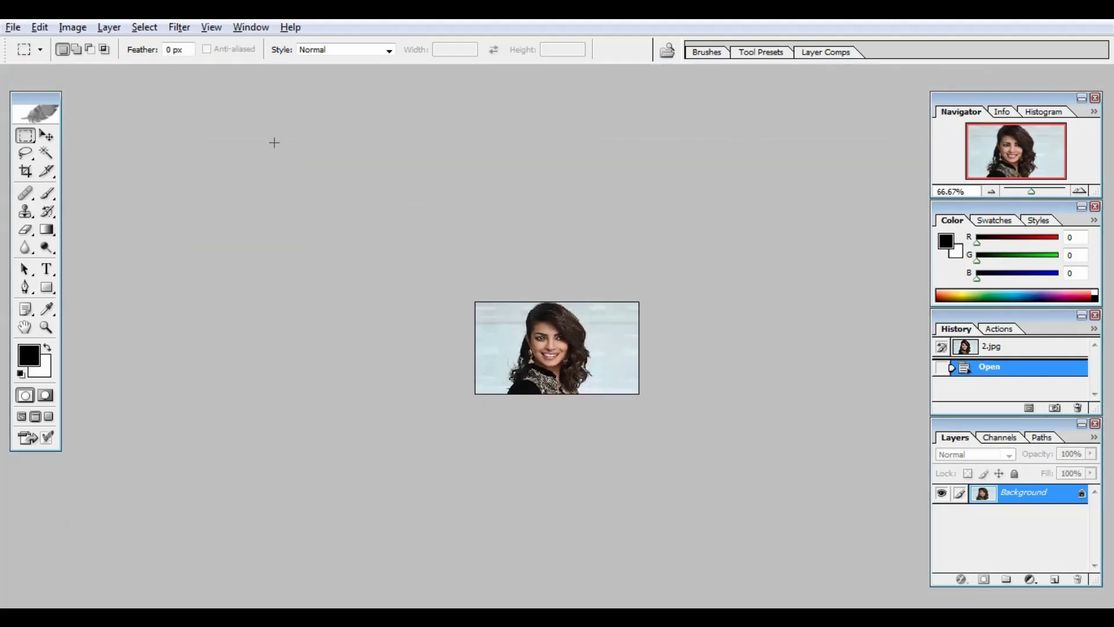
key(f)
key(f)
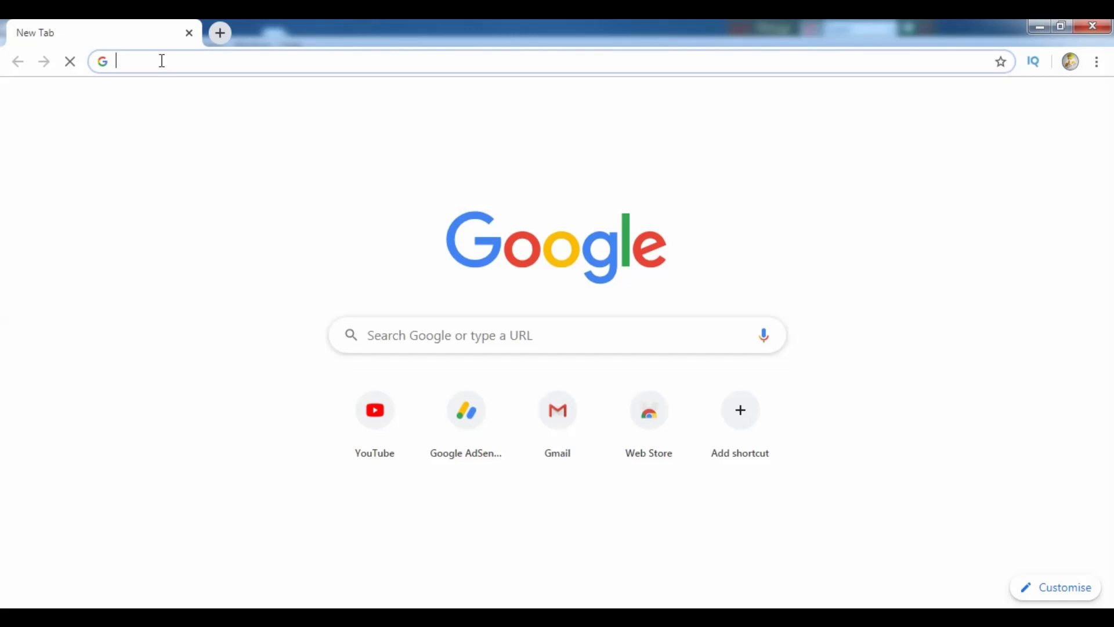
Load bigjpg.com and review its 10MB and 3000x3000px upload limits.
click(160, 60)
text(bigjpg.com)
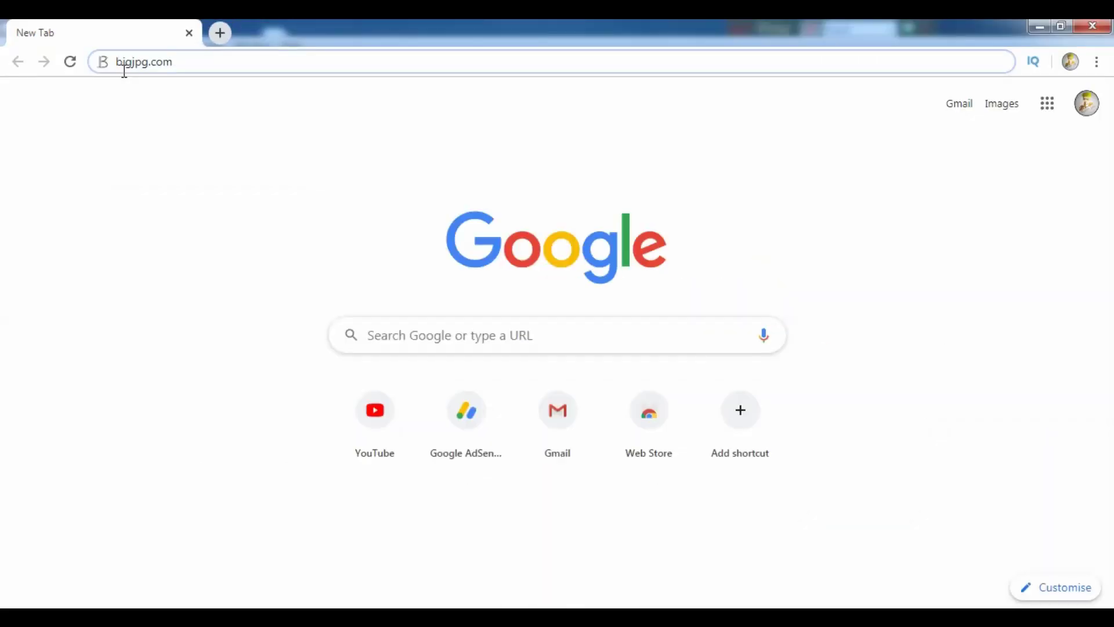
key(Return)
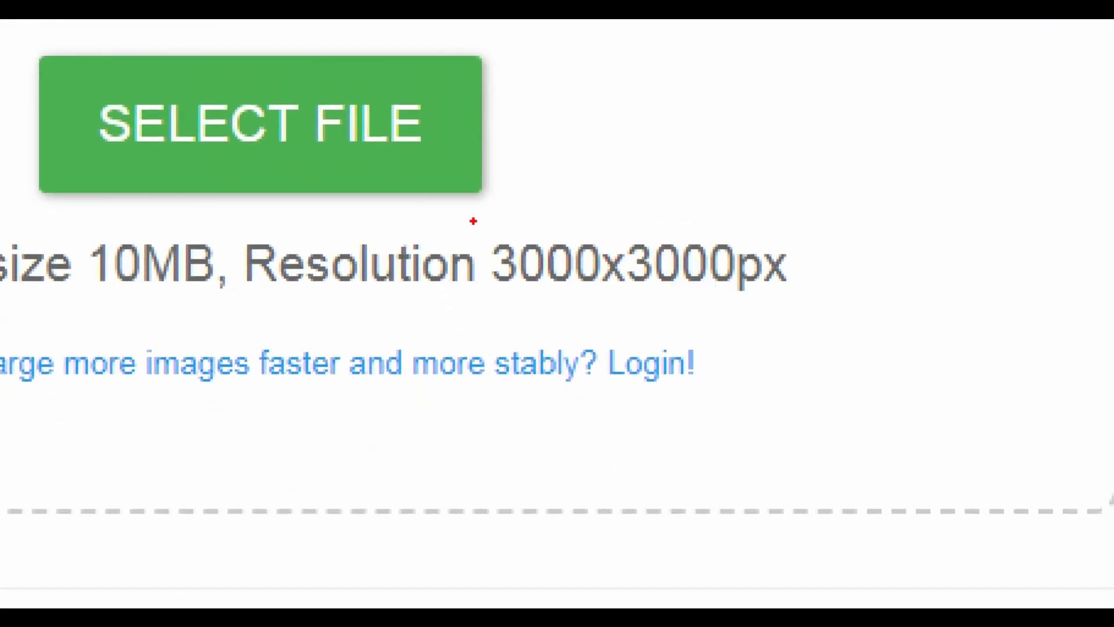
drag(473, 221, 815, 297)
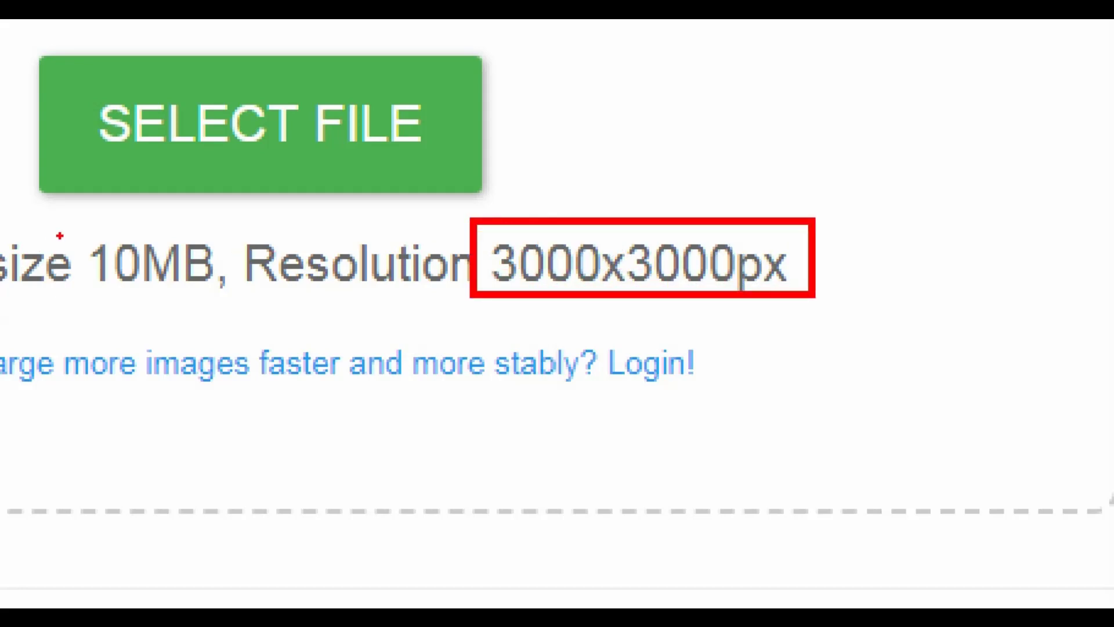
drag(65, 228, 233, 300)
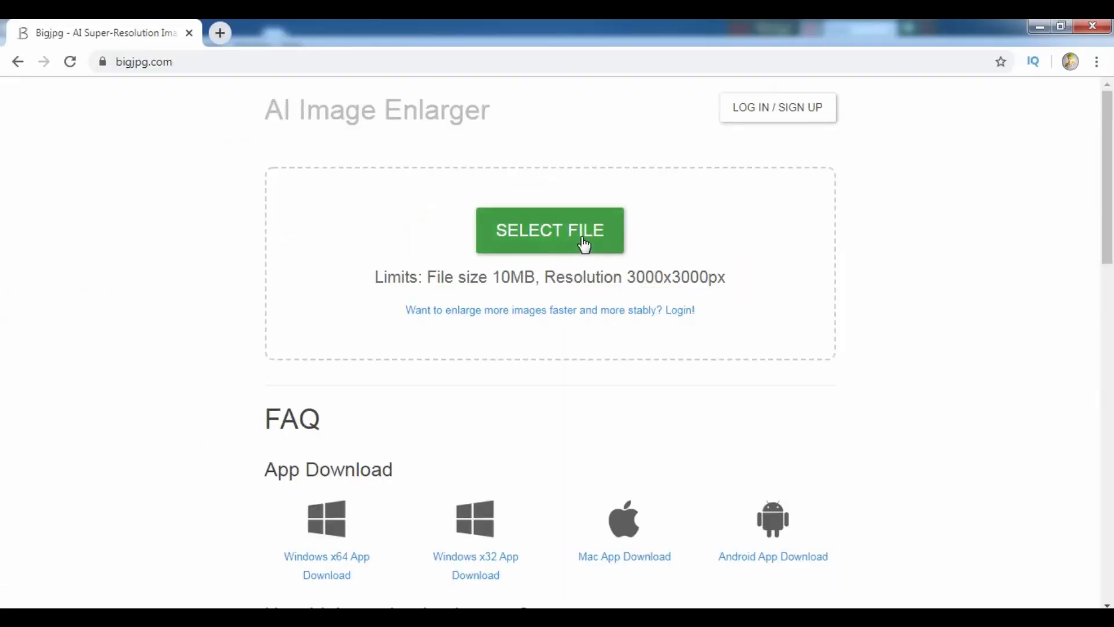
Upload portrait 1.jpg from Downloads to Bigjpg as a 565x375px, 19.51 KB image.
click(583, 244)
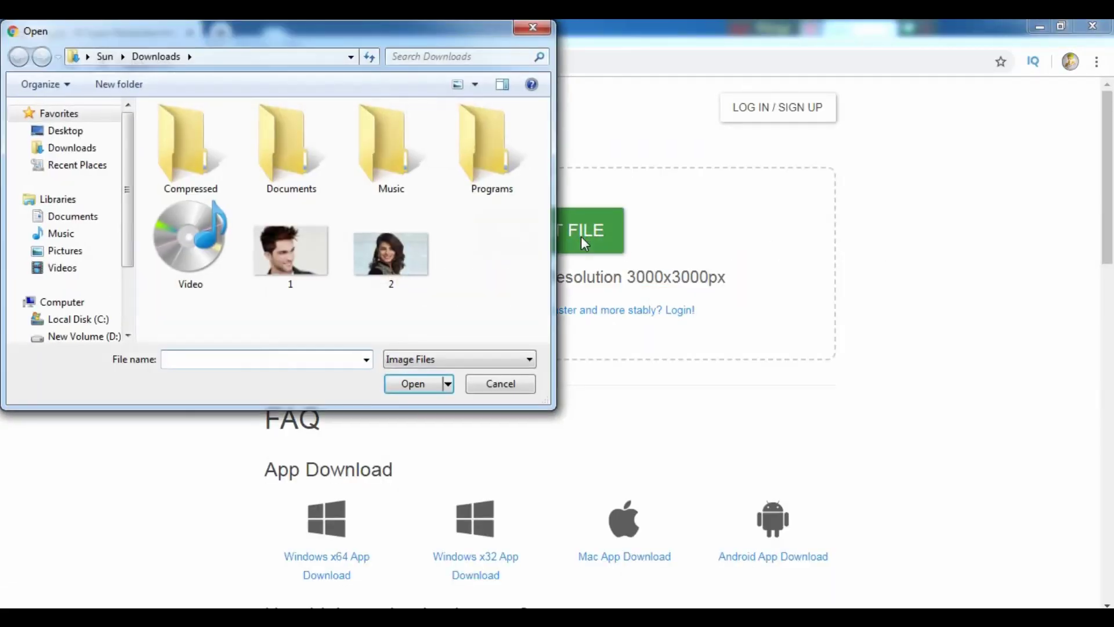
click(291, 256)
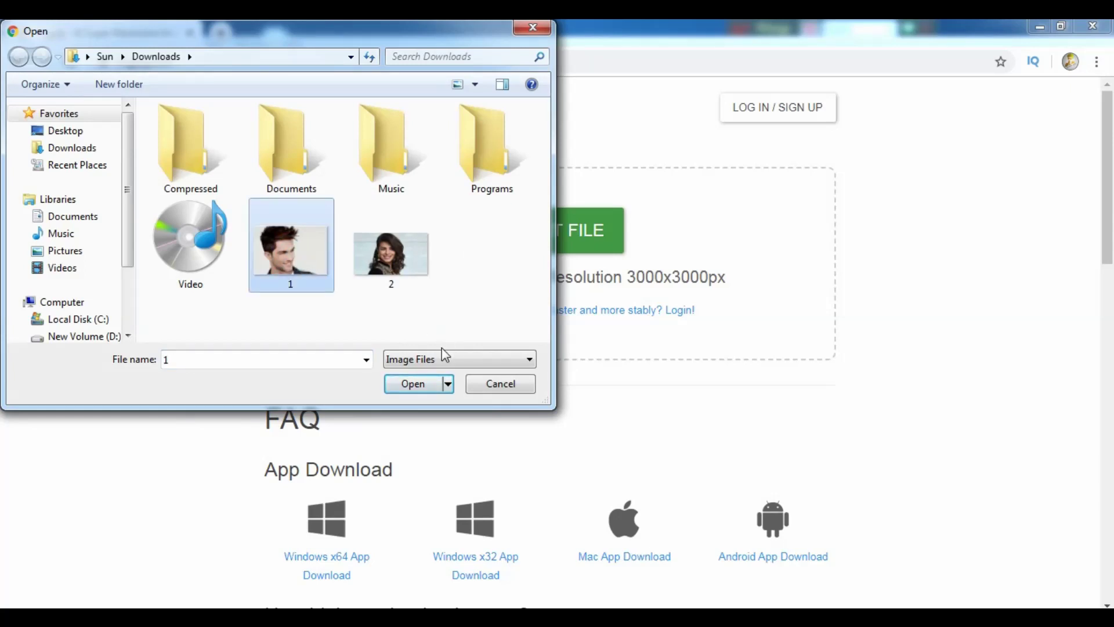
click(415, 386)
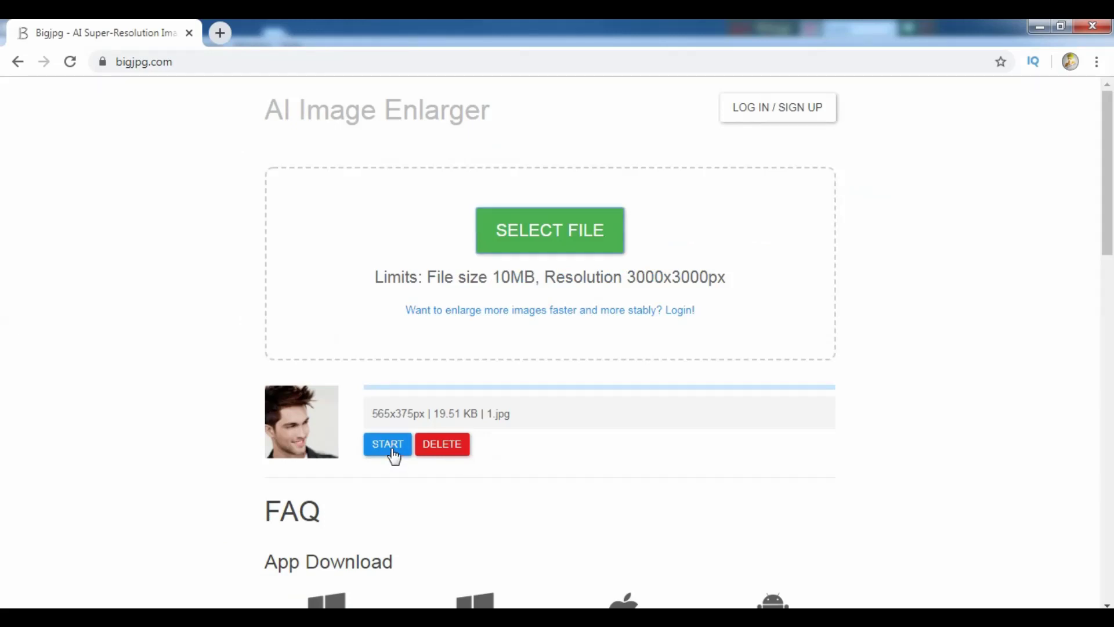
Start enlarging 1.jpg with image type Photo, 4x upscaling and Highest noise reduction.
click(391, 451)
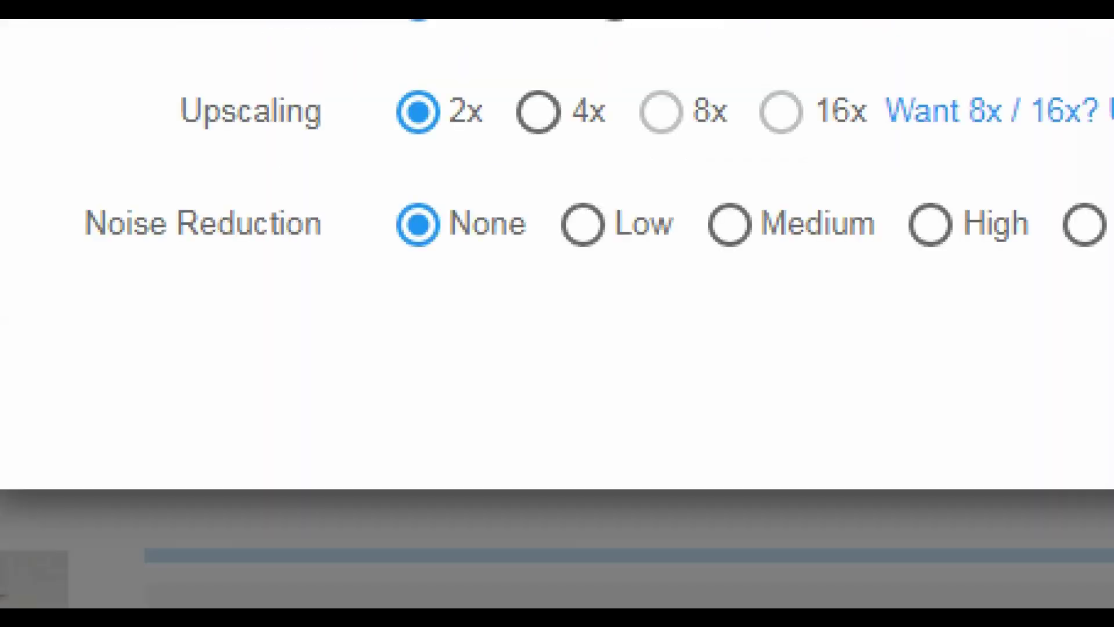
click(566, 195)
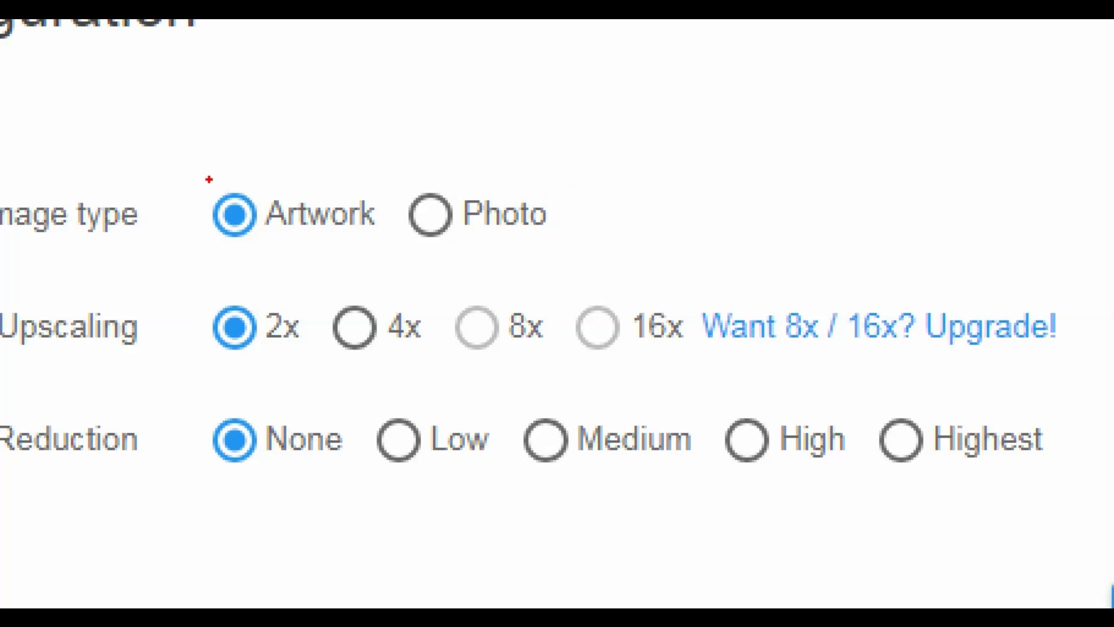
click(448, 192)
drag(213, 189, 256, 229)
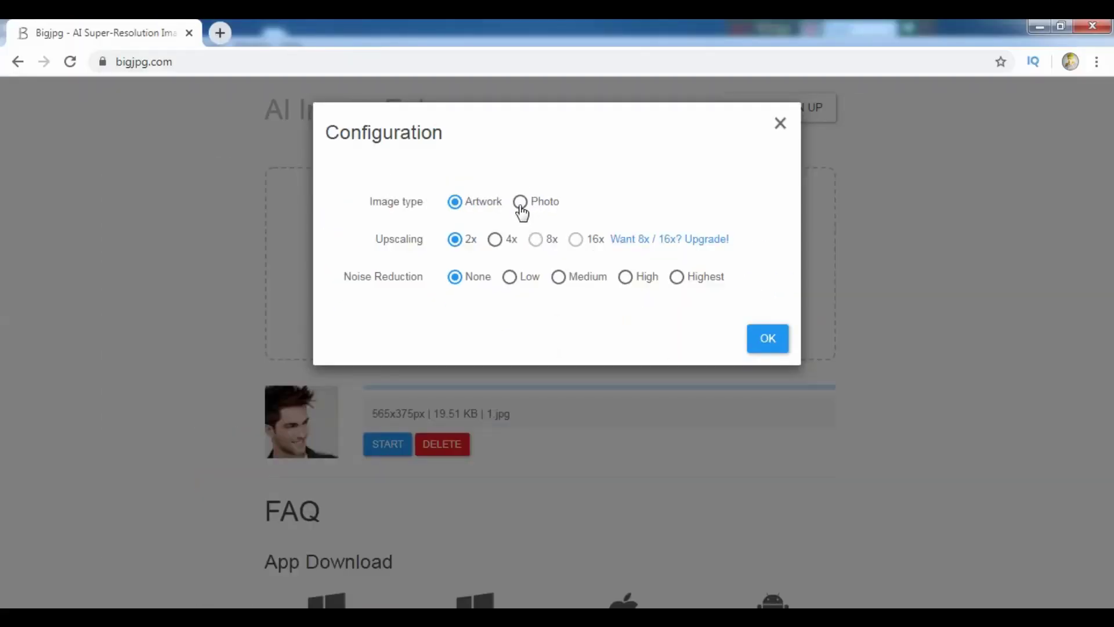
click(520, 208)
click(497, 246)
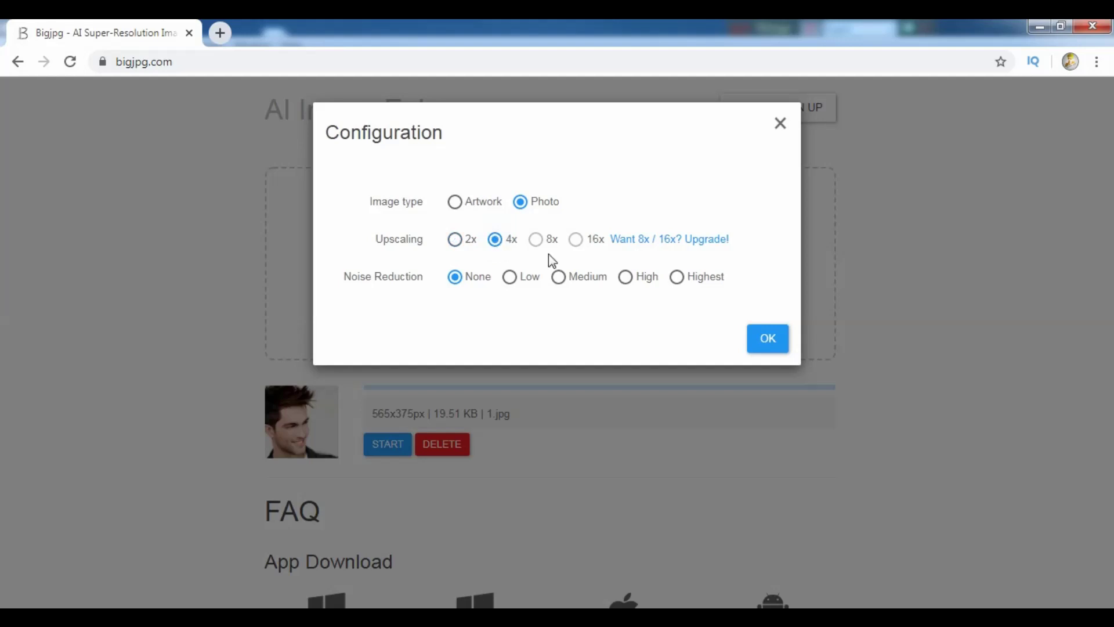
click(676, 277)
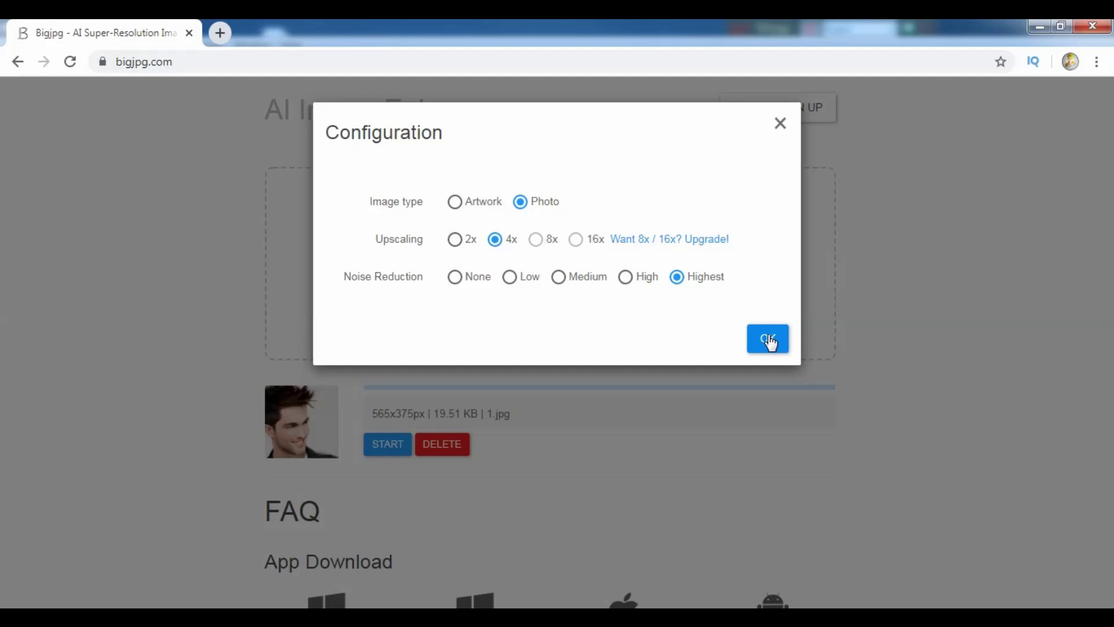
click(769, 341)
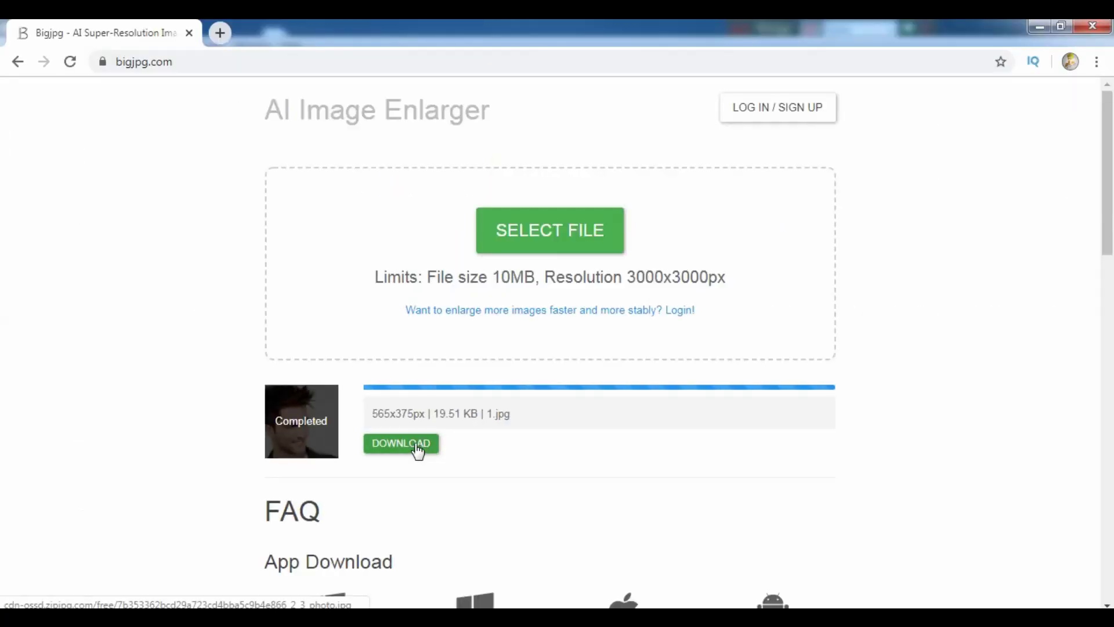
Download Bigjpg's completed 4x enlargement of 1.jpg to the Downloads folder.
click(411, 446)
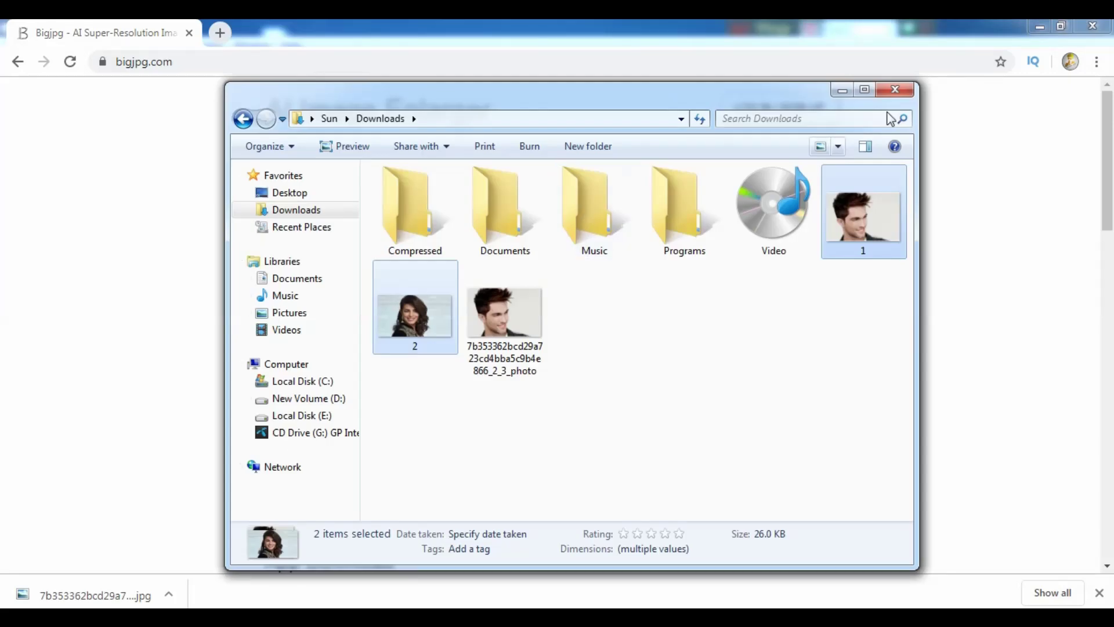
Drag the enlarged _photo JPG from Downloads onto Photoshop in the taskbar.
click(835, 288)
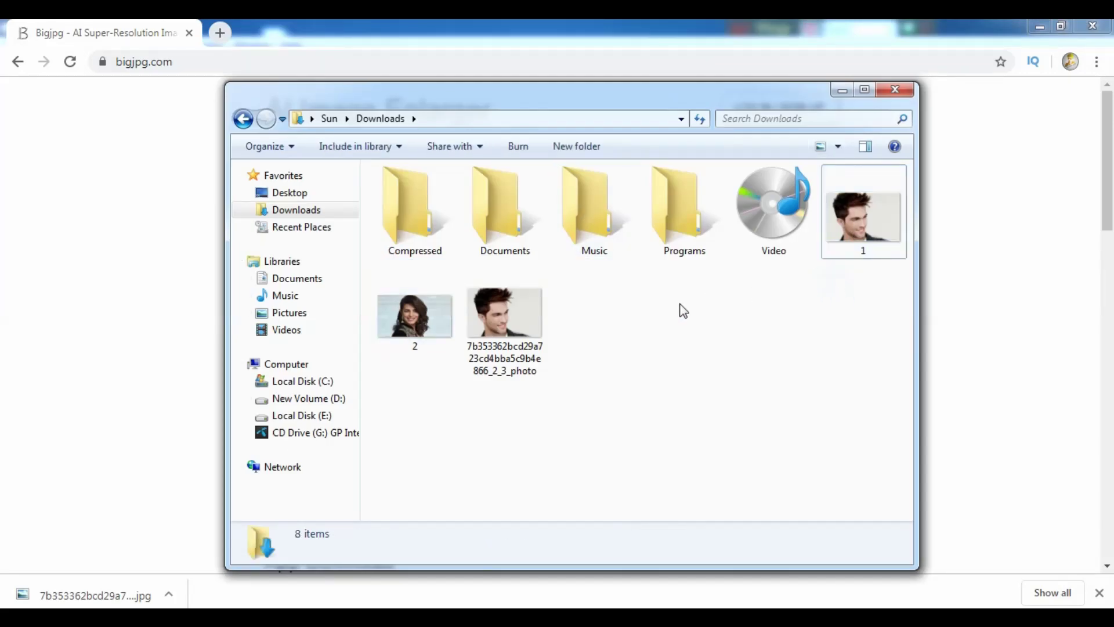
drag(509, 311, 278, 603)
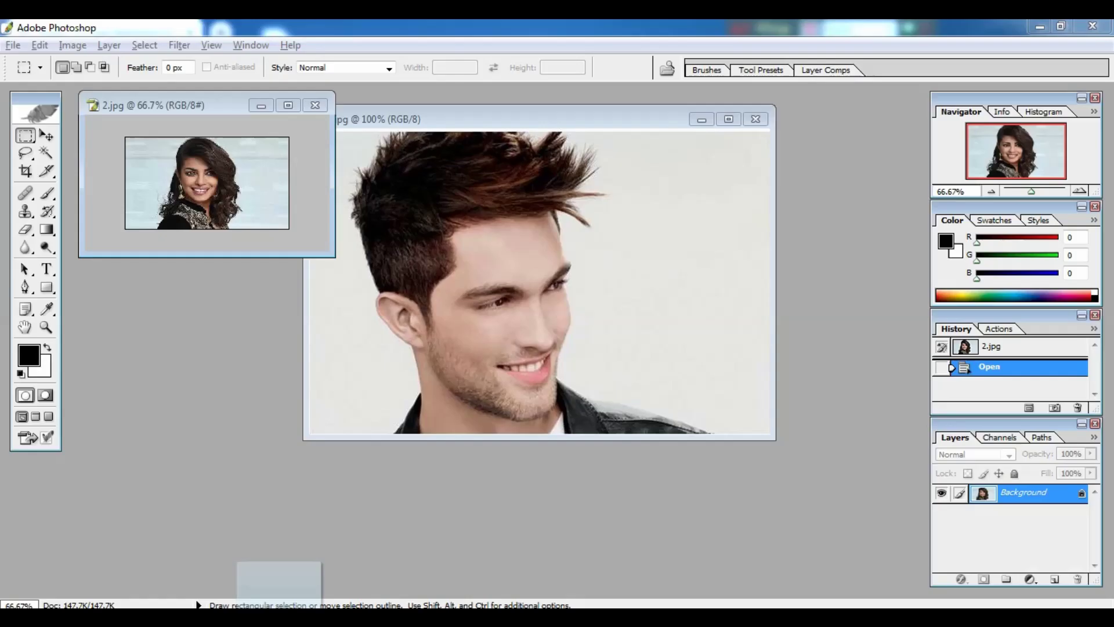
Drop the enlarged photo into Photoshop and view it full screen at 100%.
drag(279, 603, 444, 409)
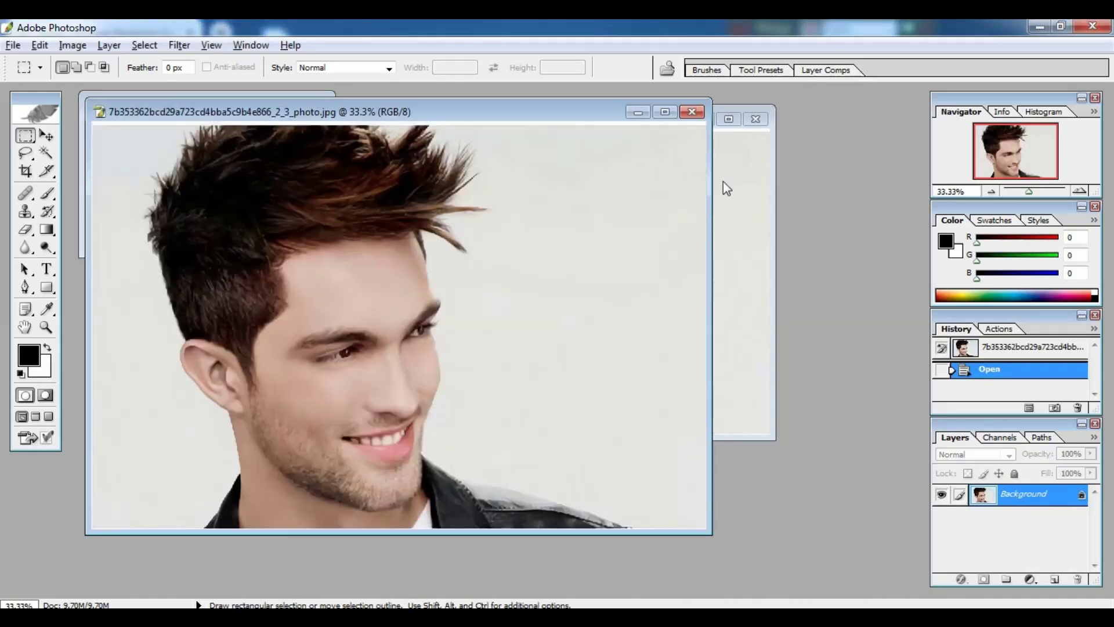
click(742, 189)
click(212, 259)
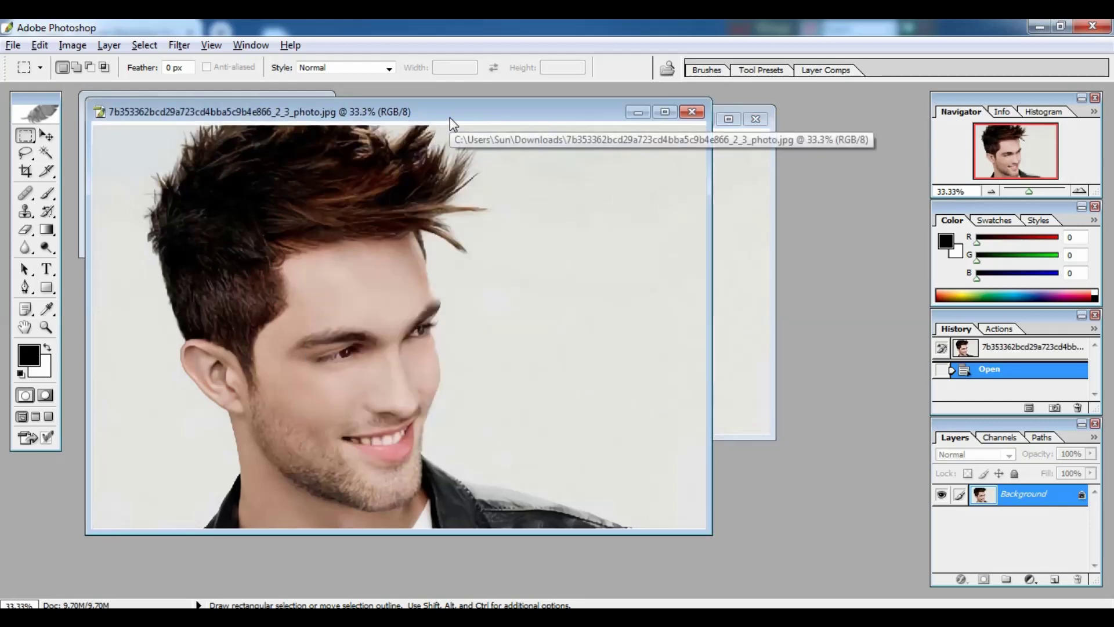
key(f)
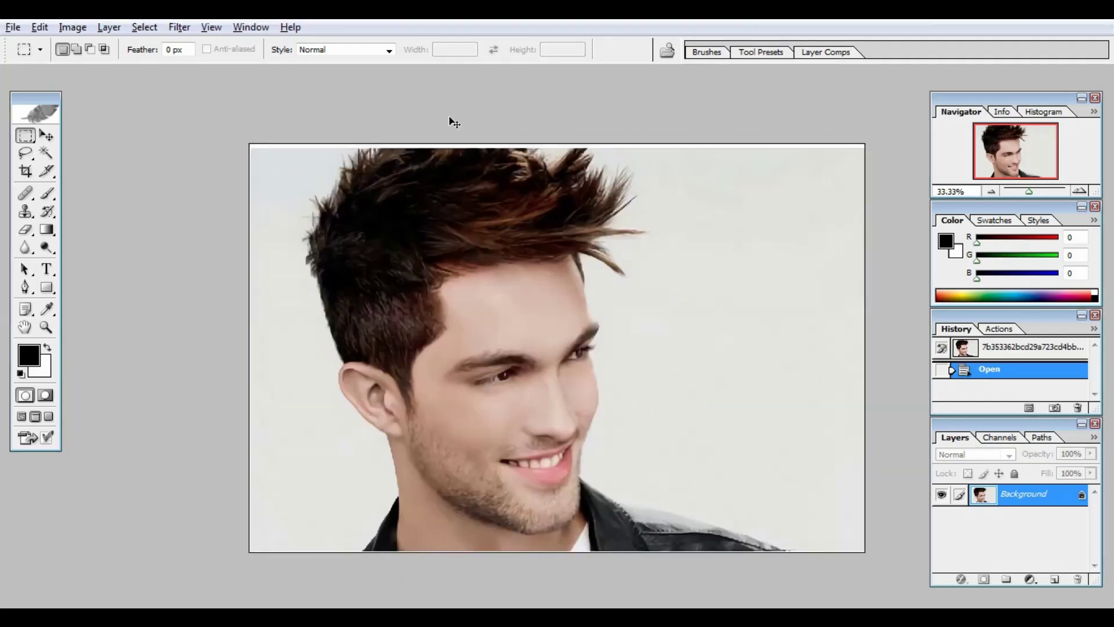
key(ctrl+alt+0)
Zoom the enlarged photo's eyes from 200% to 500%, then back out to 33.33%.
key(ctrl+plus)
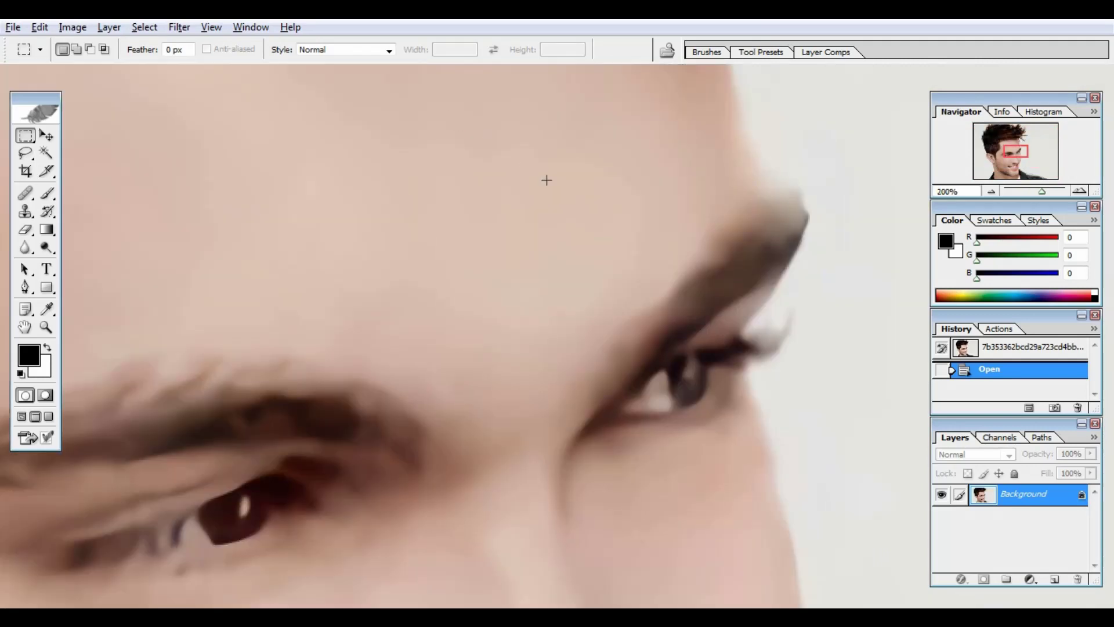
drag(588, 256, 509, 147)
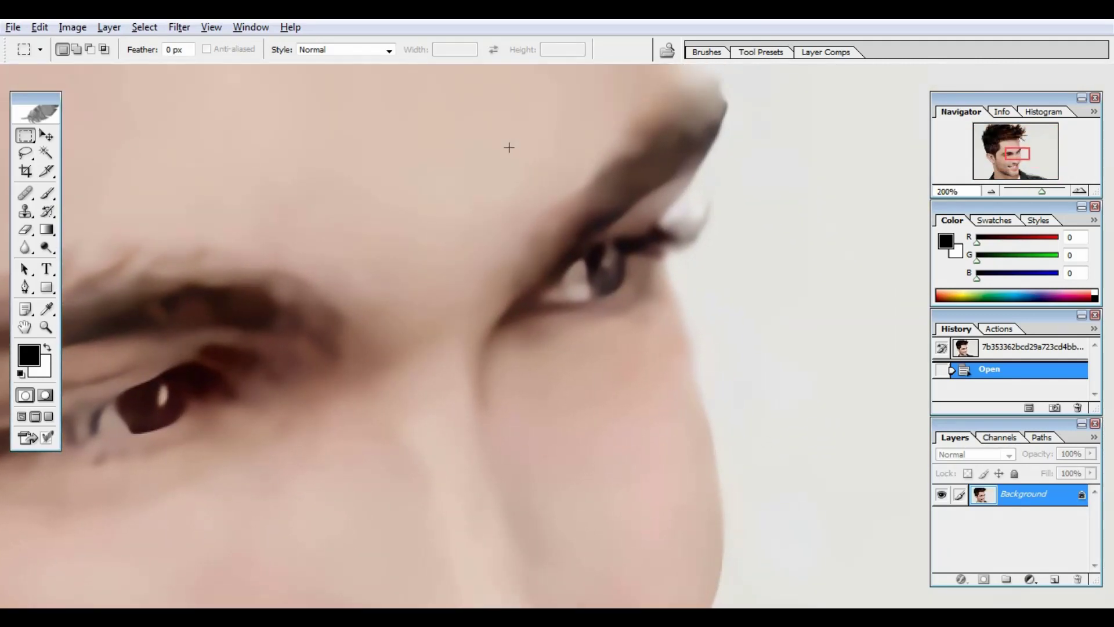
key(ctrl+plus)
key(ctrl+plus)
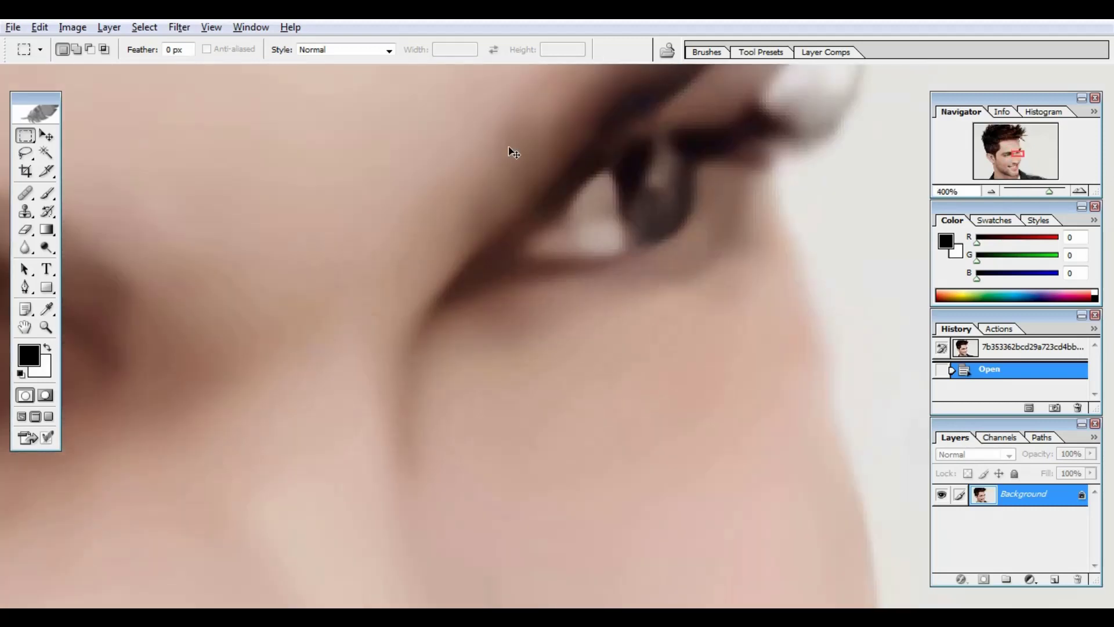
key(ctrl+plus)
key(ctrl+minus)
key(ctrl+minus)
key(ctrl+minus)
key(ctrl+minus)
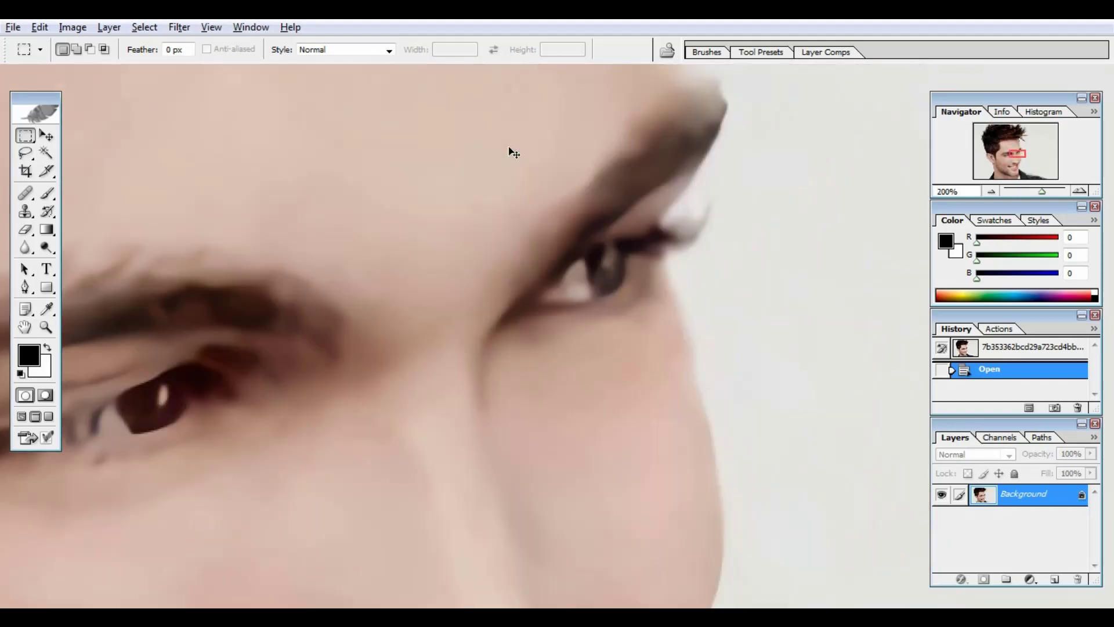
key(ctrl+minus)
key(ctrl+minus)
key(ctrl+minus)
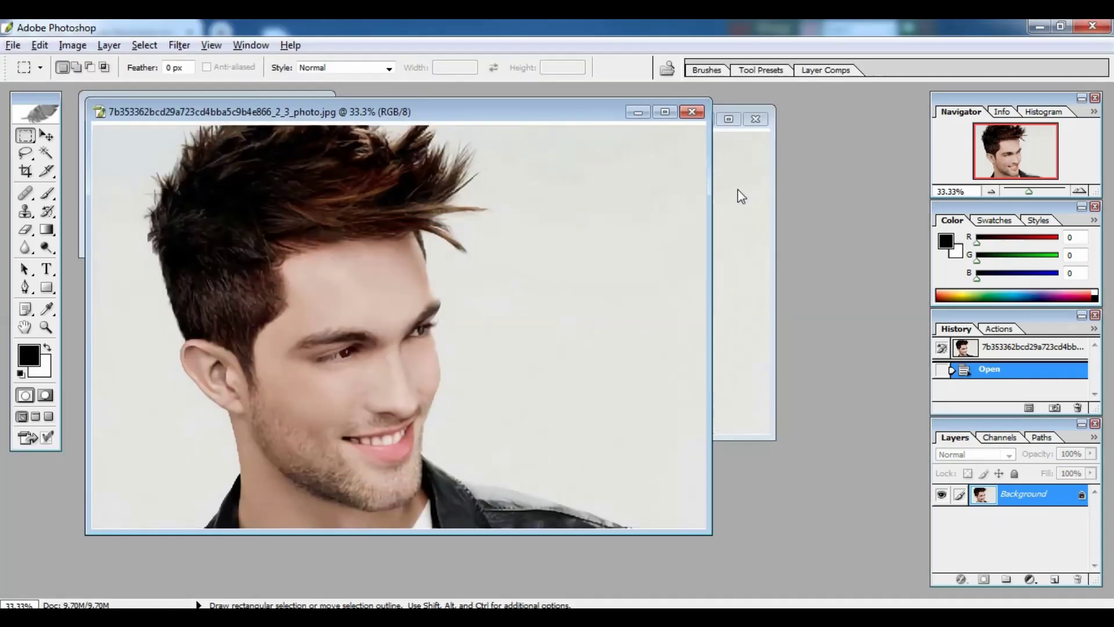
Magnify the original 1.jpg to reveal its pixels and place it beside the enlarged photo.
click(735, 189)
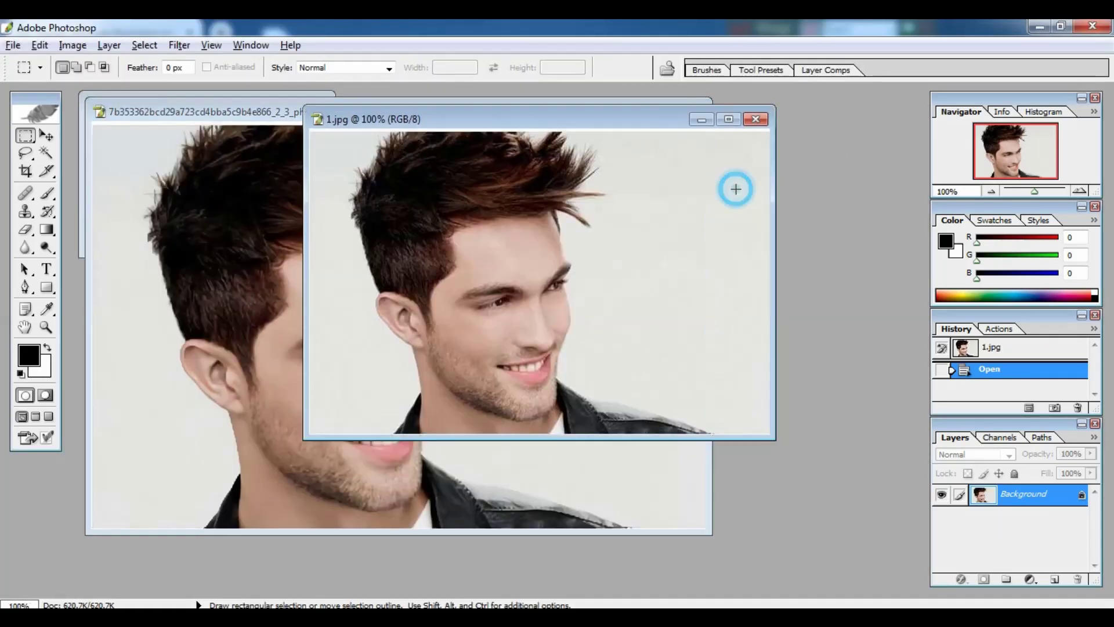
key(ctrl+plus)
key(ctrl+plus)
key(ctrl+plus)
key(ctrl+plus)
key(ctrl+plus)
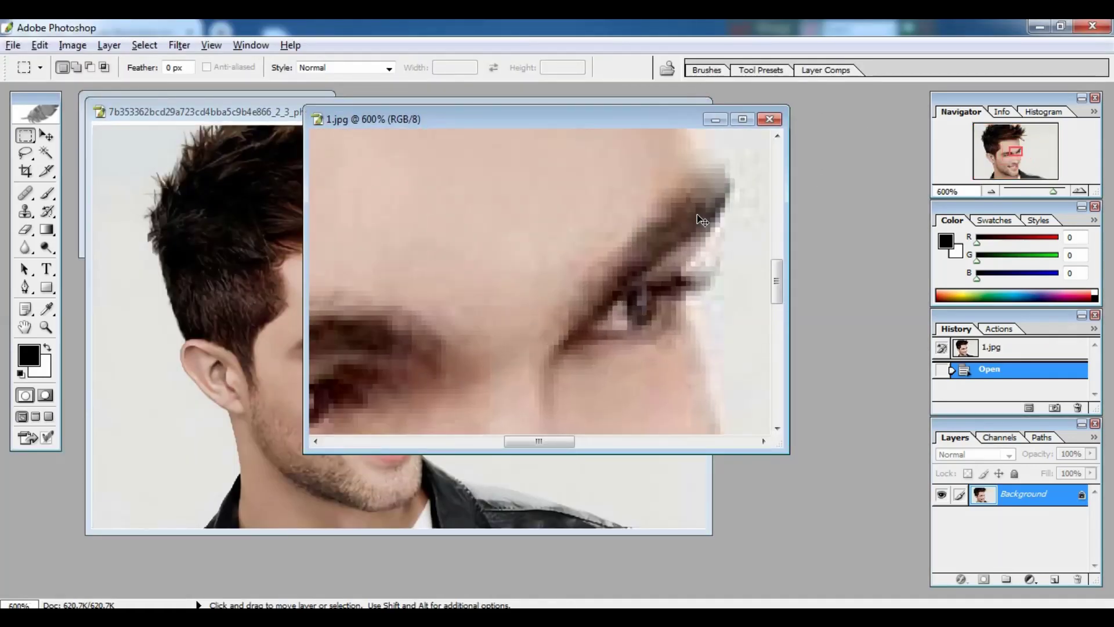
key(ctrl+plus)
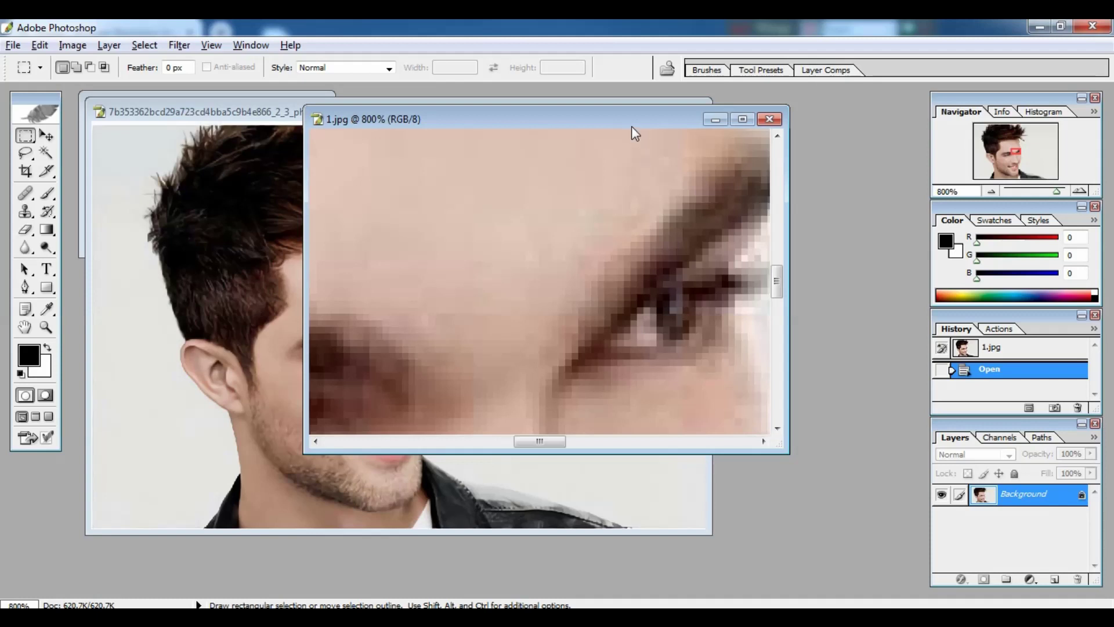
drag(628, 120, 819, 112)
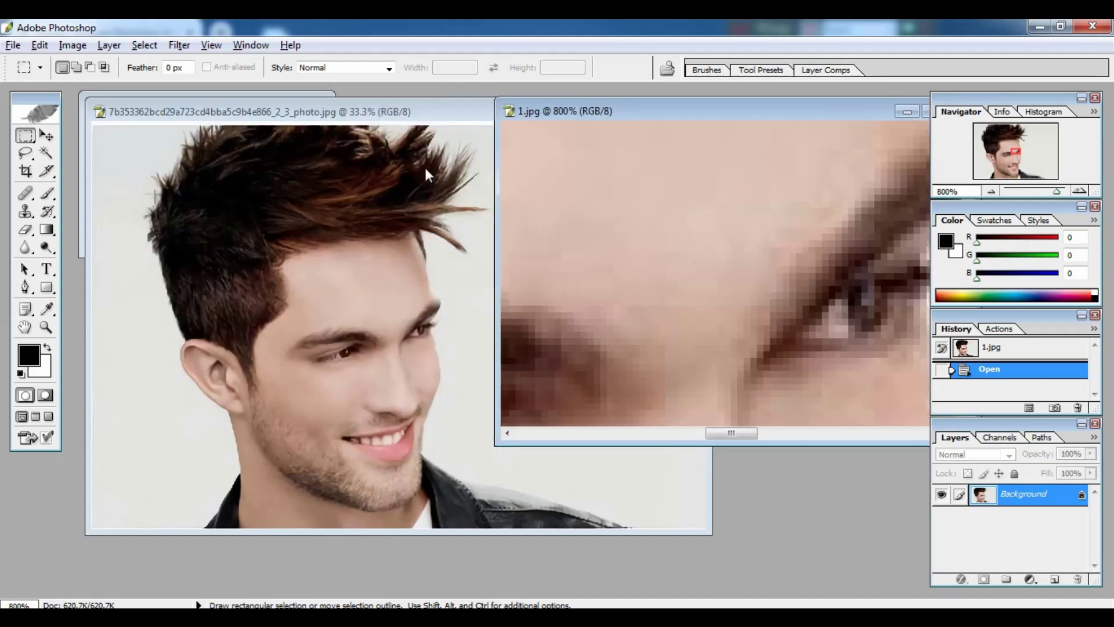
drag(439, 112, 323, 145)
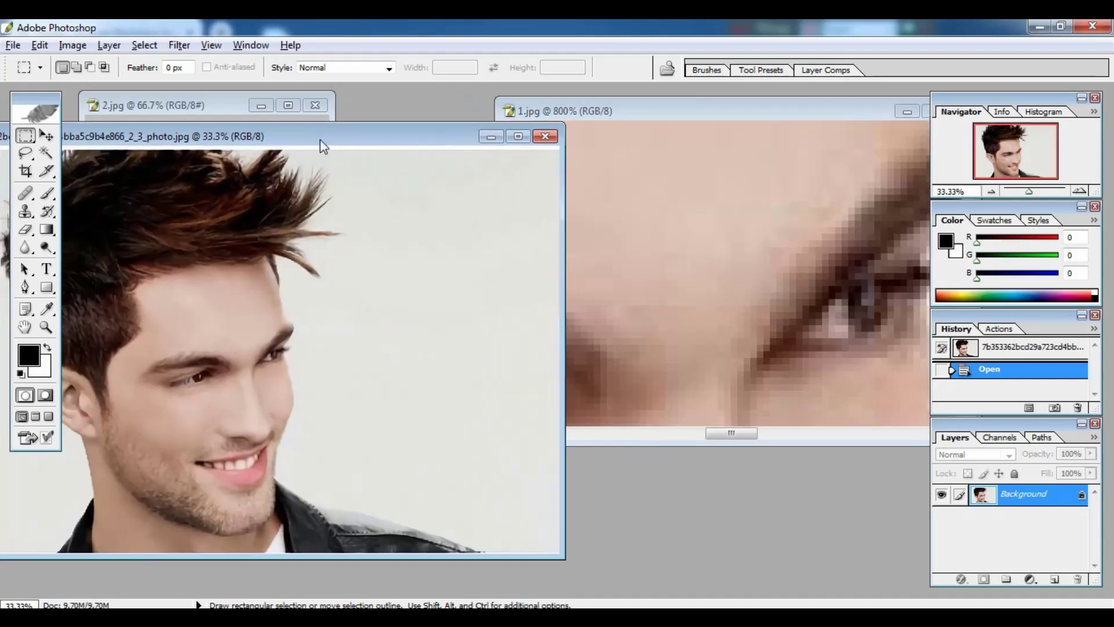
Set the enlarged photo to 400% zoom and bring 2.jpg forward.
key(ctrl+plus)
key(ctrl+plus)
key(ctrl+plus)
key(ctrl+plus)
key(ctrl+plus)
key(ctrl+plus)
key(ctrl+plus)
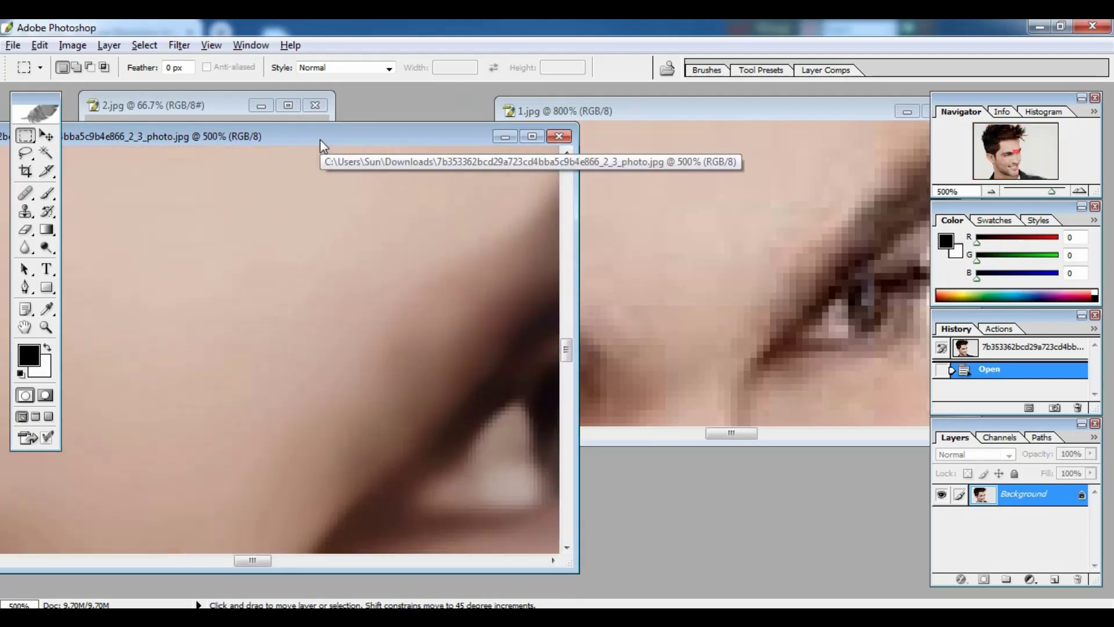
key(ctrl+minus)
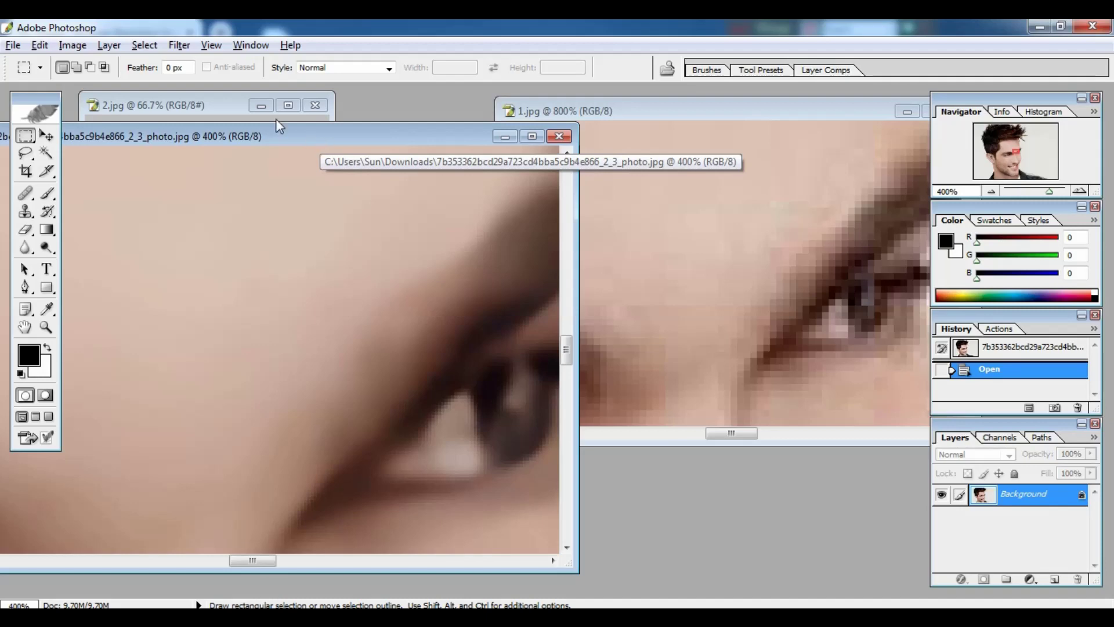
click(211, 104)
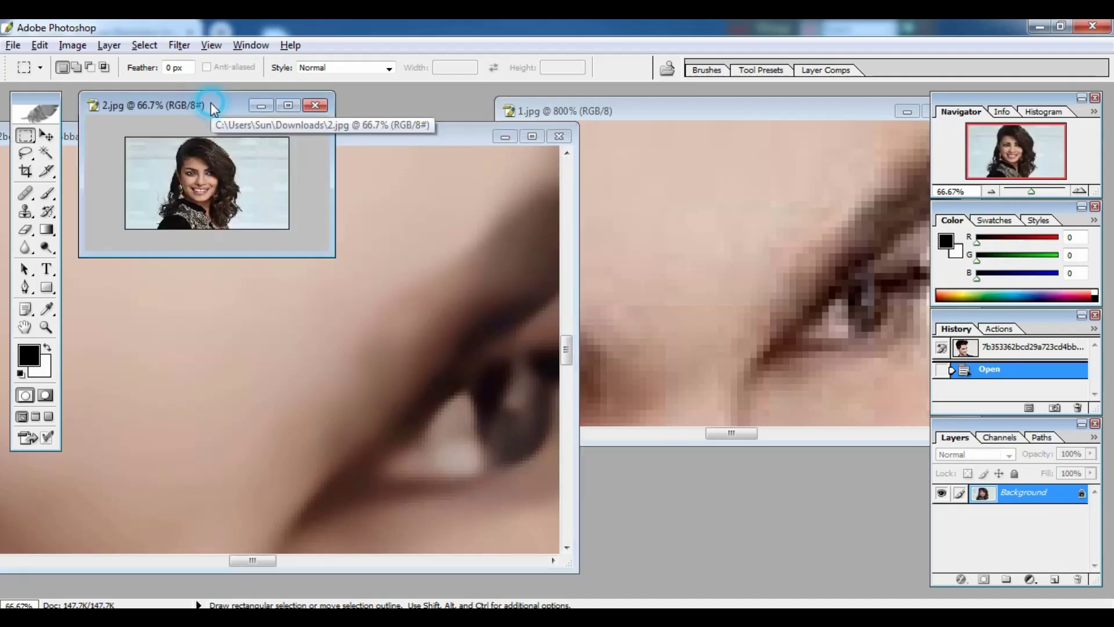
Maximize 2.jpg and view its blocky pixels at 500% full screen, then restore windows.
click(283, 108)
key(ctrl+plus)
key(ctrl+plus)
key(ctrl+plus)
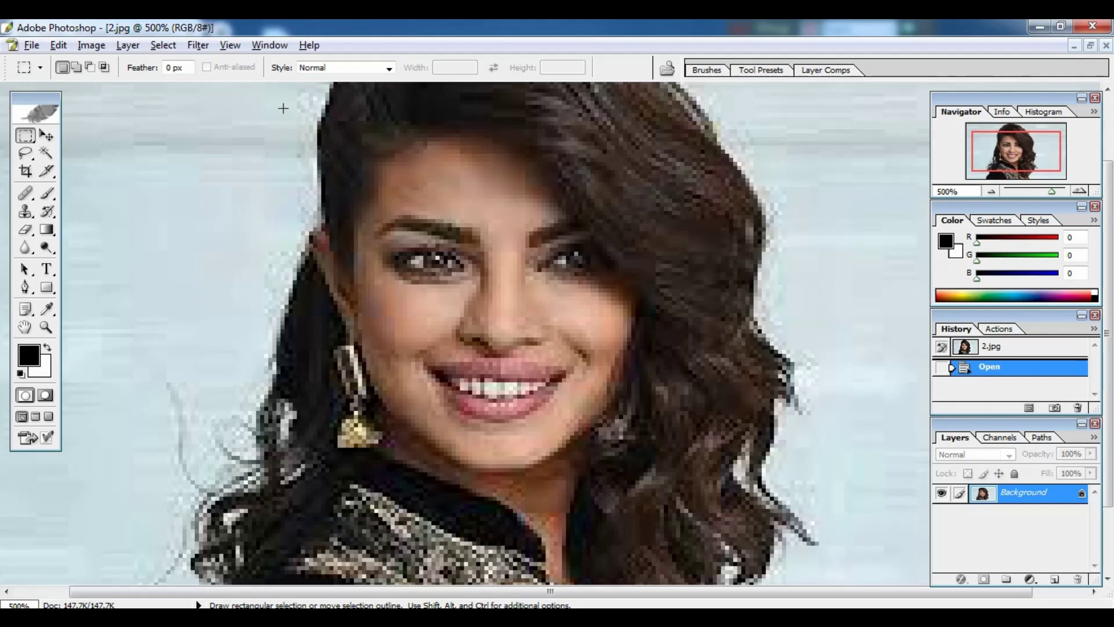
key(f)
key(f)
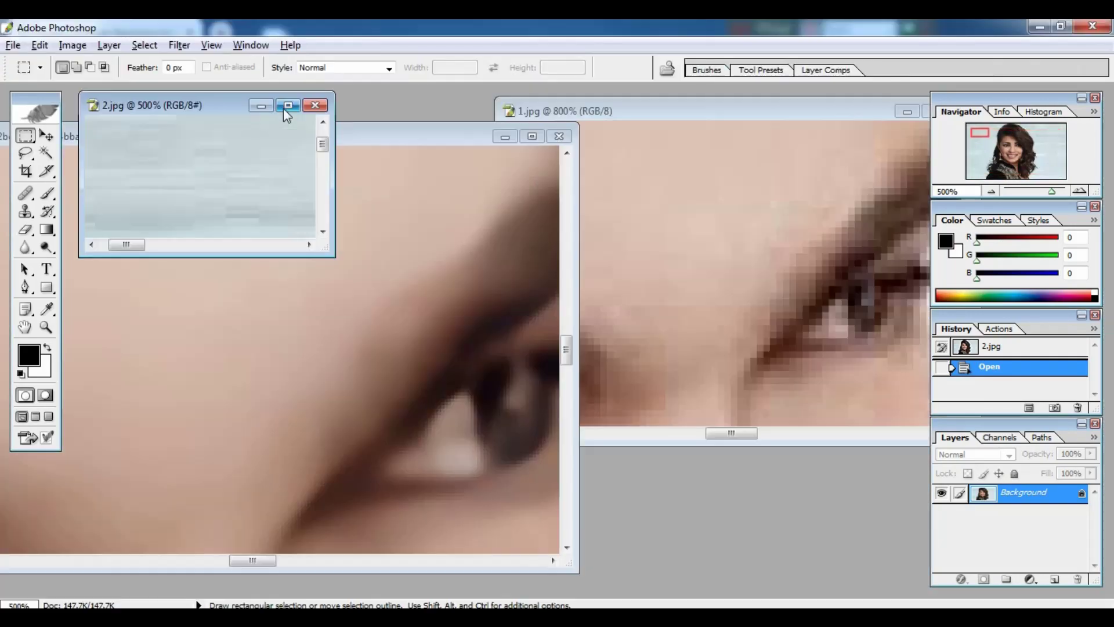
key(ctrl+minus)
key(ctrl+minus)
key(ctrl+minus)
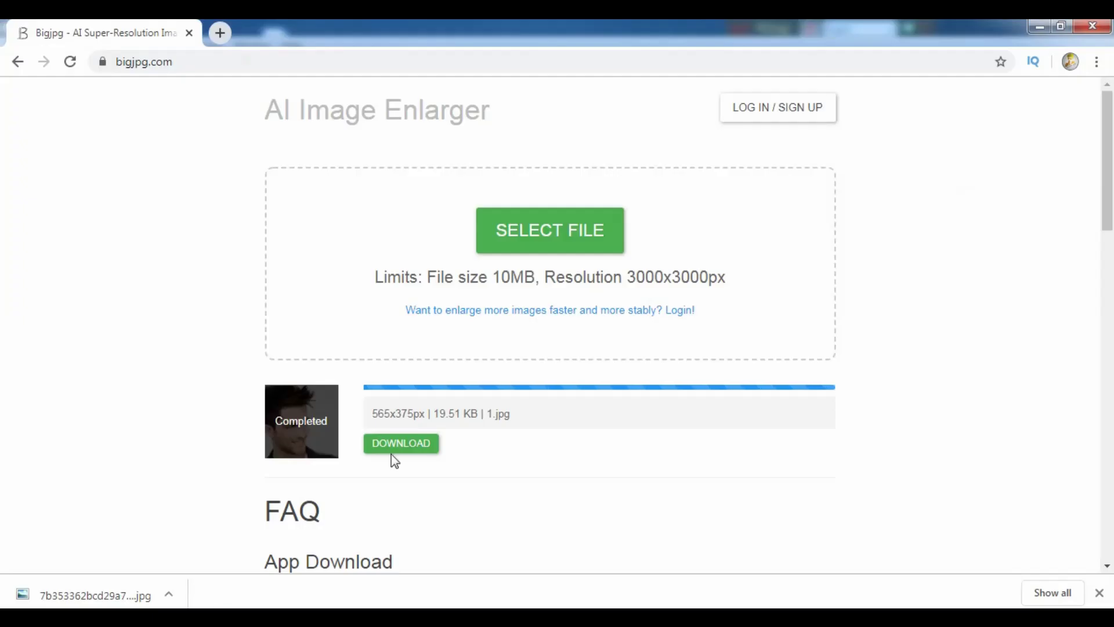
Upload 2.jpg from Downloads to Bigjpg and enlarge it 4x as Photo with Highest noise reduction.
click(552, 232)
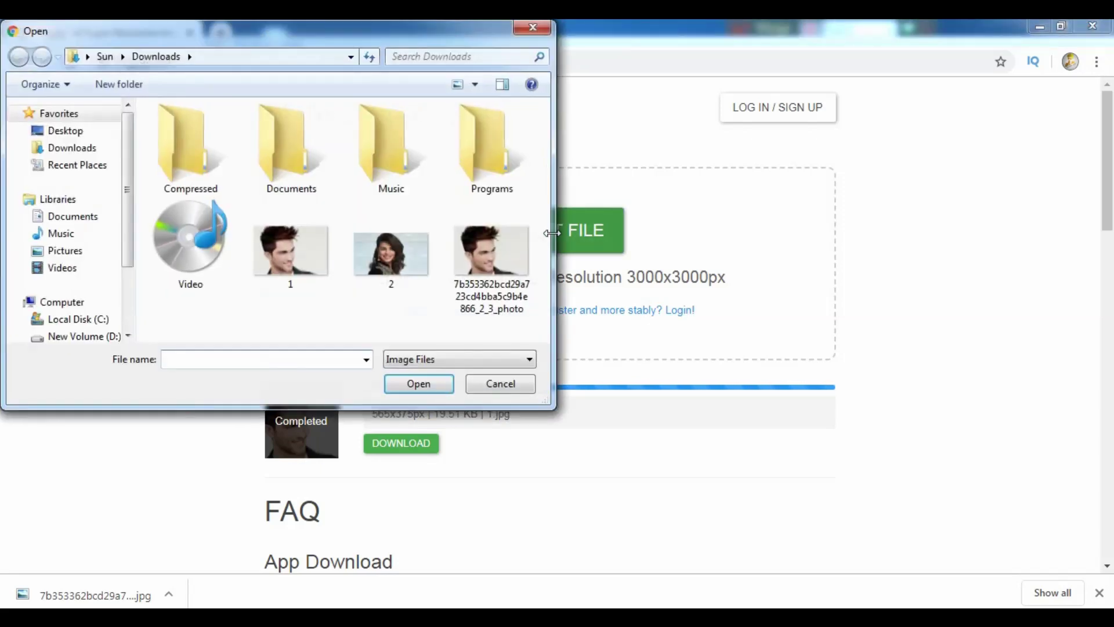
click(390, 264)
click(413, 384)
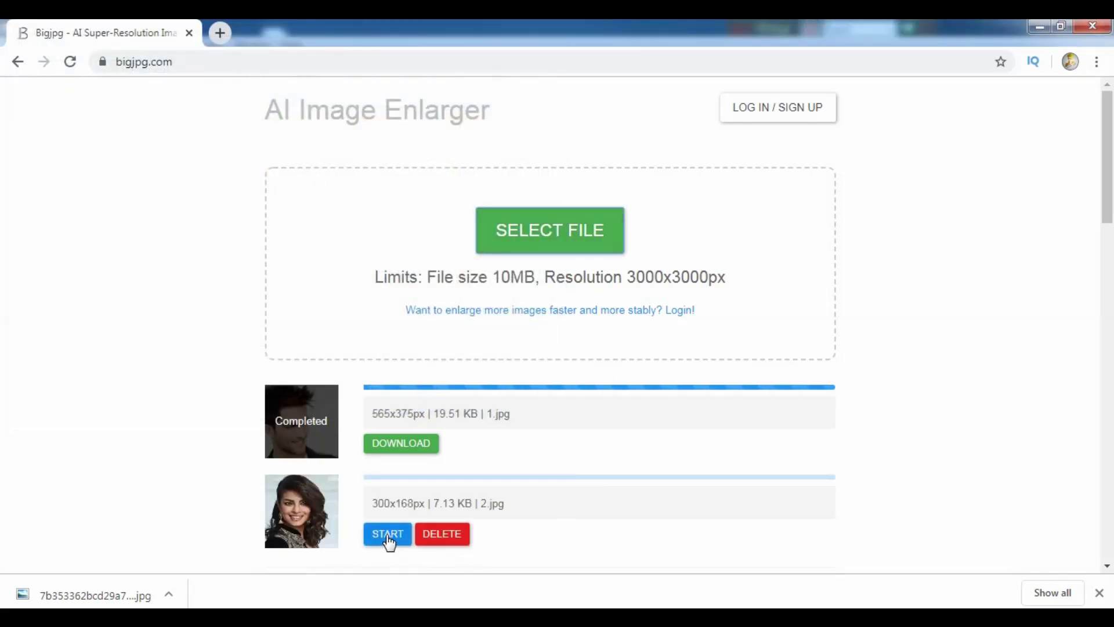
click(387, 536)
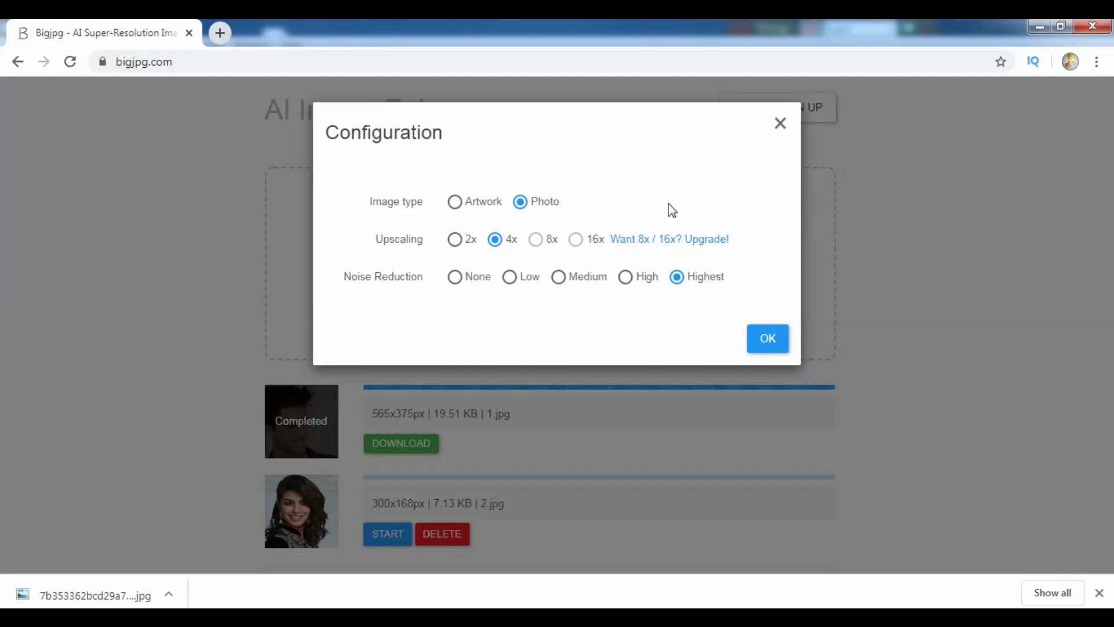
click(767, 341)
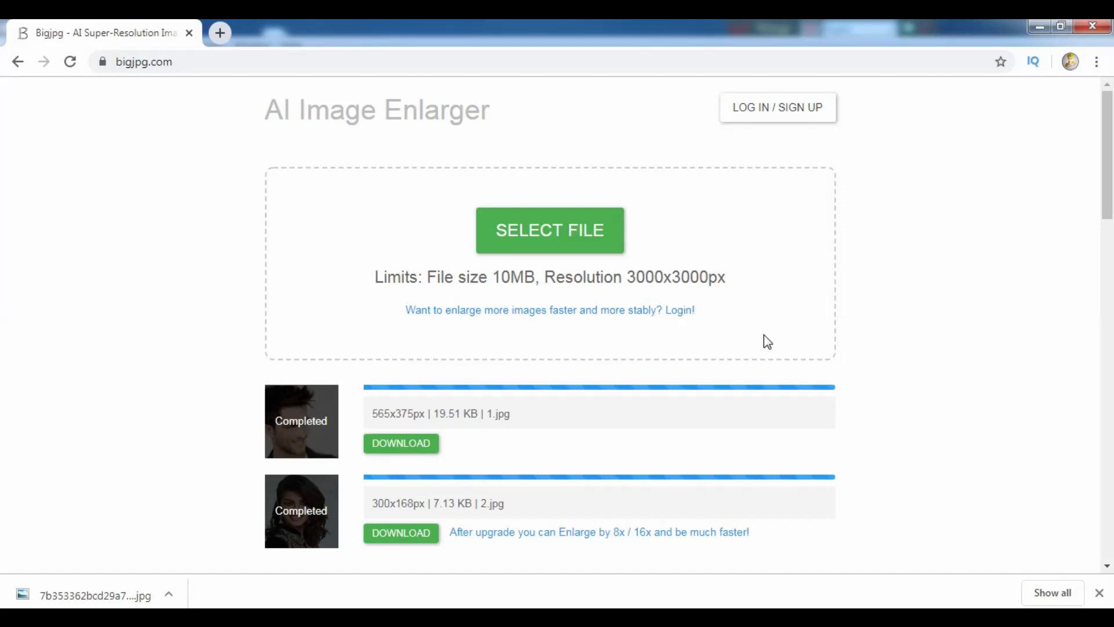
Download the enlarged 2.jpg and drag it from Explorer's Downloads folder onto Photoshop.
click(404, 540)
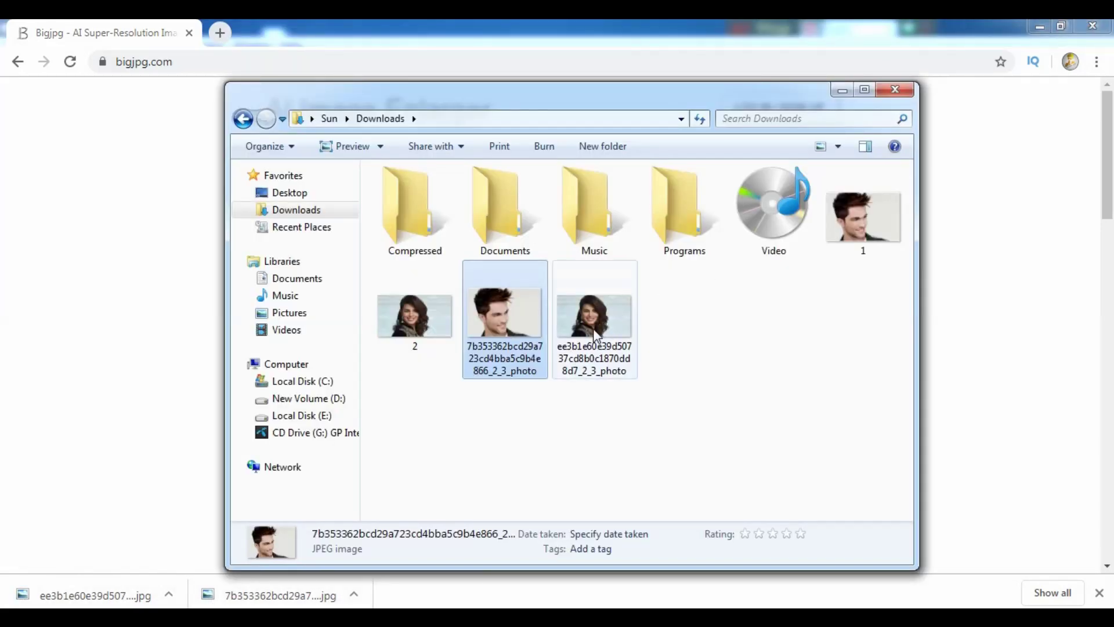
mouse_move(594, 335)
mouse_down()
mouse_move(329, 594)
mouse_move(507, 378)
mouse_up()
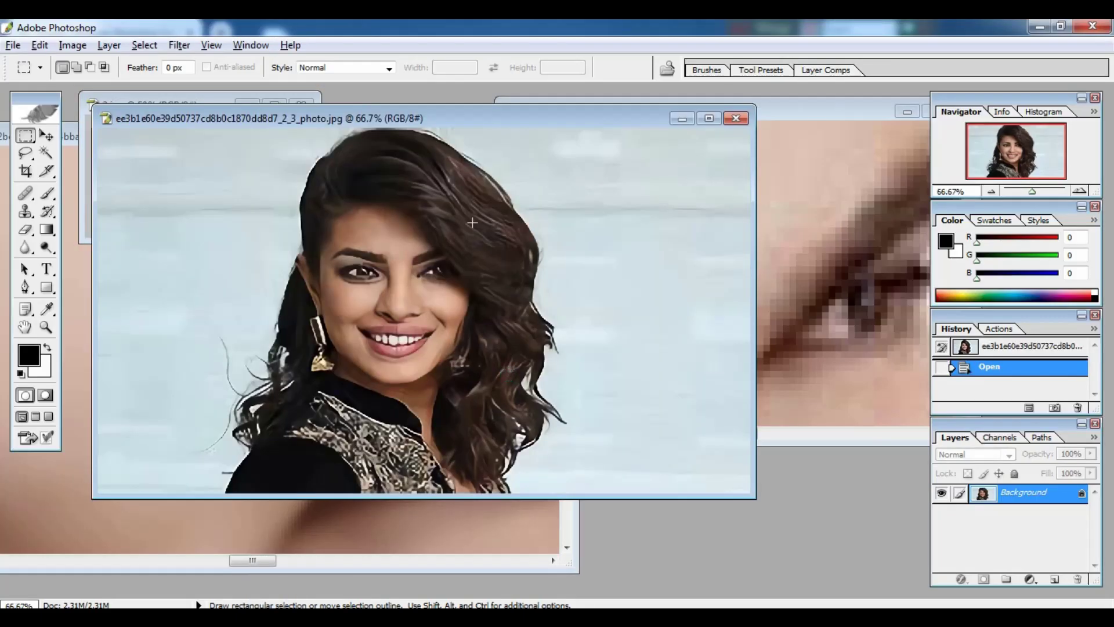
Move the enlarged photo right, enlarge the 2.jpg window and zoom 2.jpg to 500%.
drag(443, 121, 654, 107)
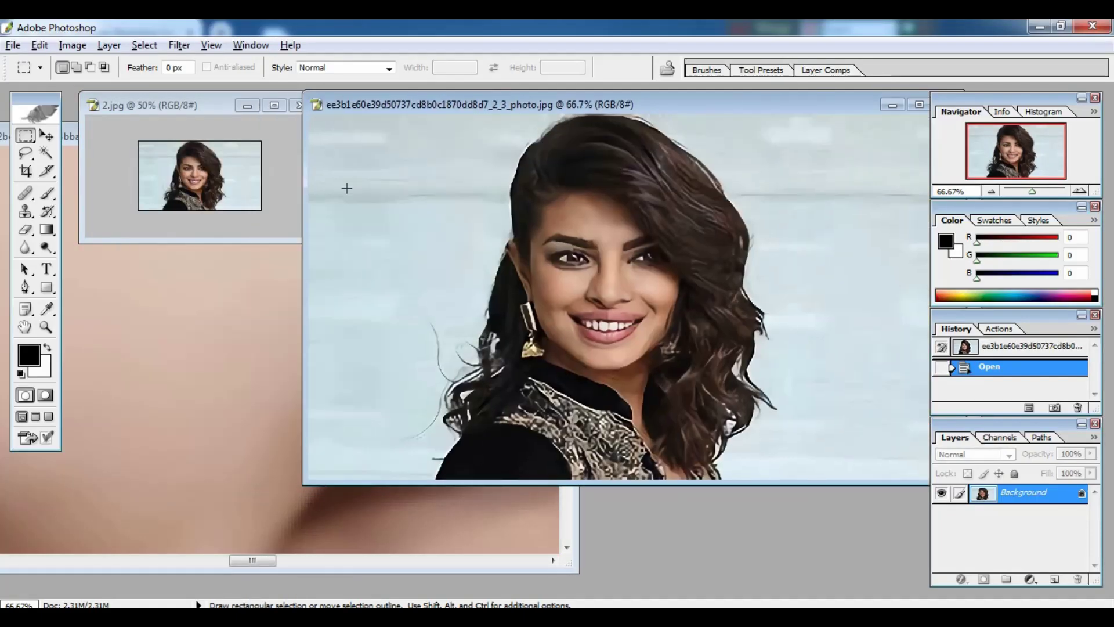
click(254, 197)
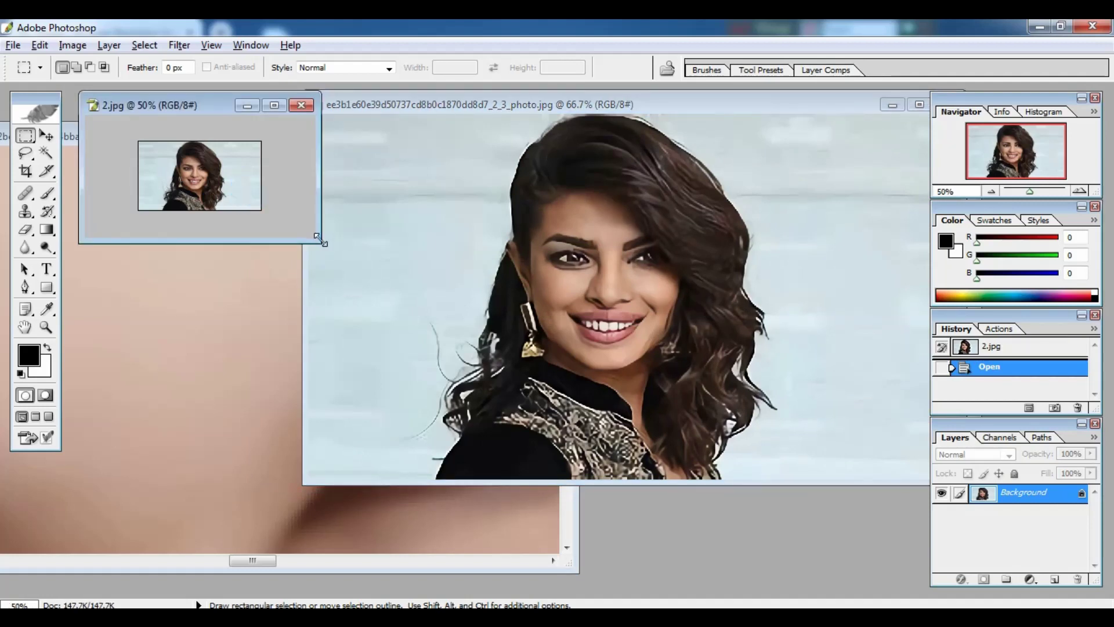
drag(319, 239, 499, 541)
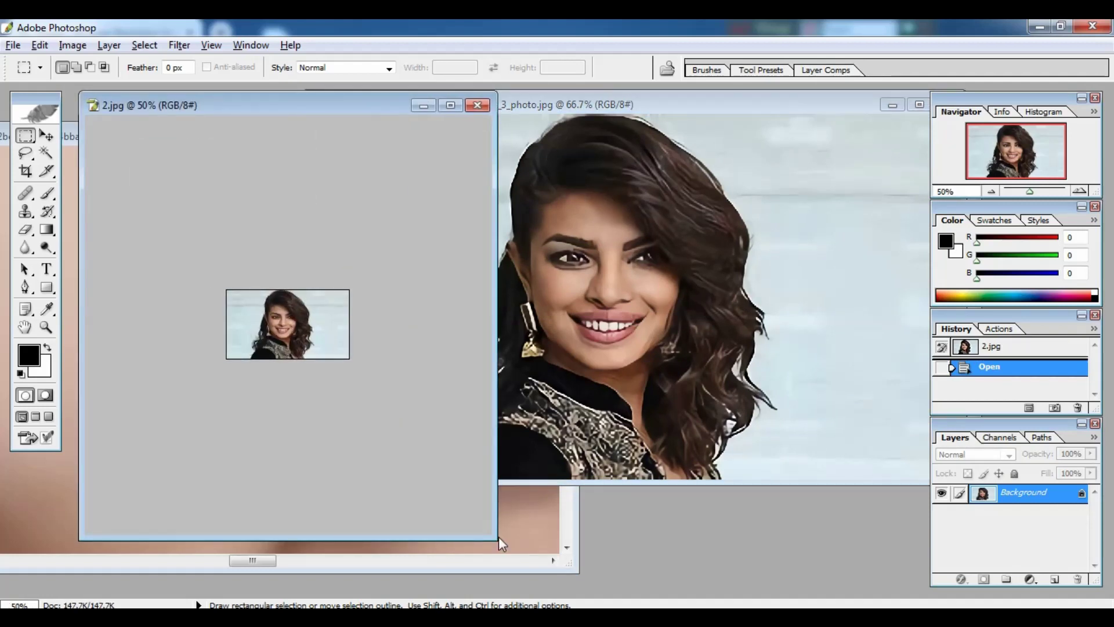
key(ctrl+plus)
key(ctrl+plus)
key(ctrl+plus)
key(ctrl+plus)
key(ctrl+plus)
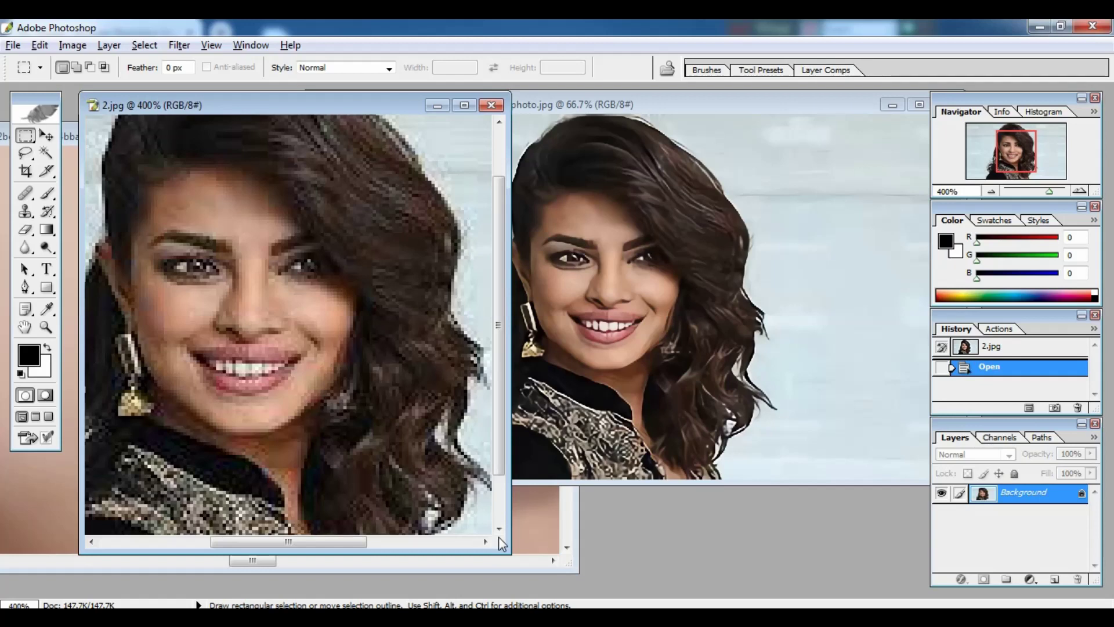
key(ctrl+plus)
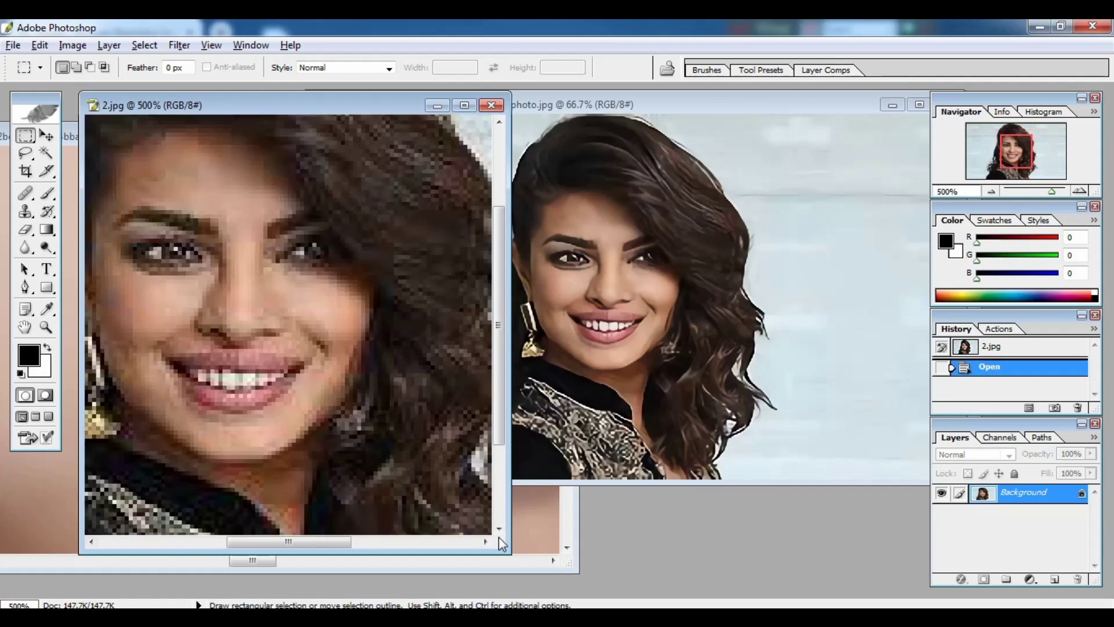
Zoom the enlarged woman portrait to 300% on the mouth, then back out to 50%.
click(709, 420)
key(ctrl+plus)
key(ctrl+plus)
key(ctrl+plus)
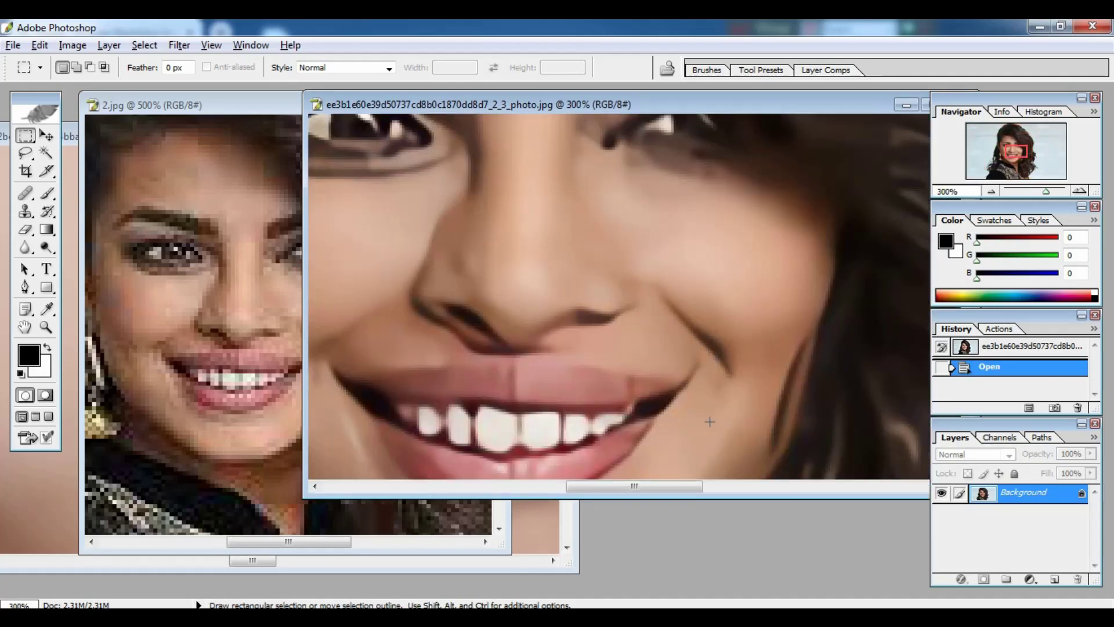
key(ctrl+minus)
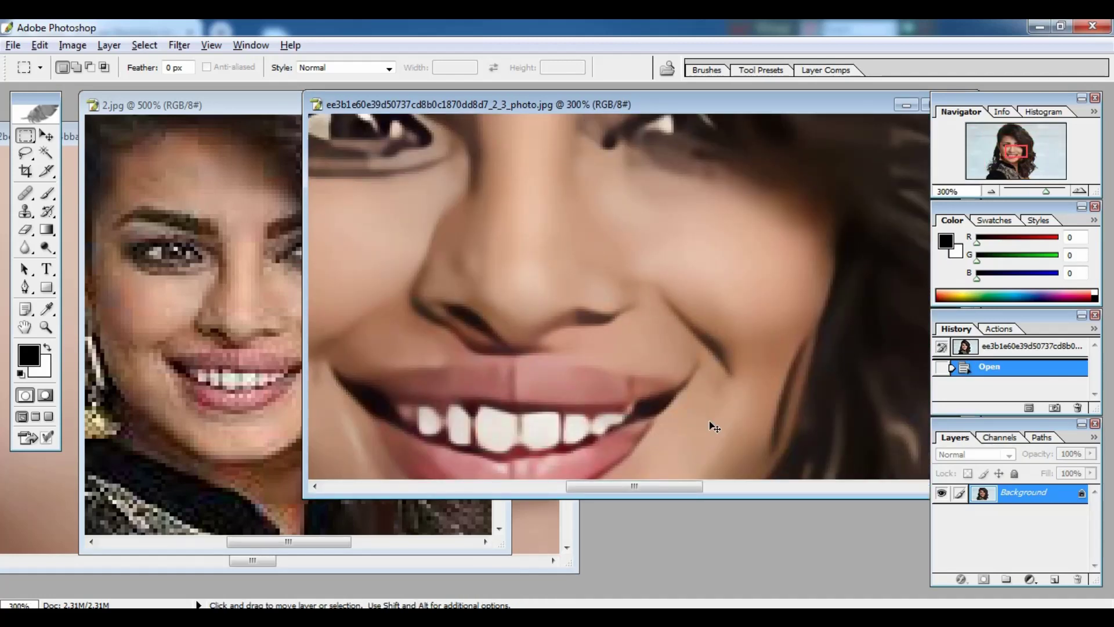
key(ctrl+minus)
key(ctrl+minus)
key(ctrl+minus)
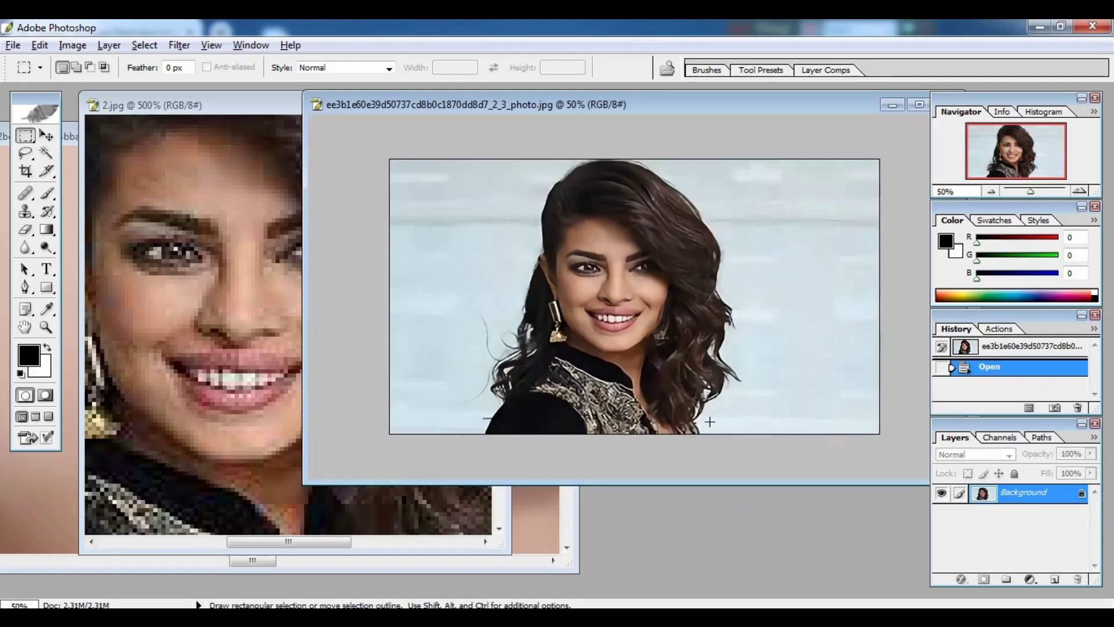